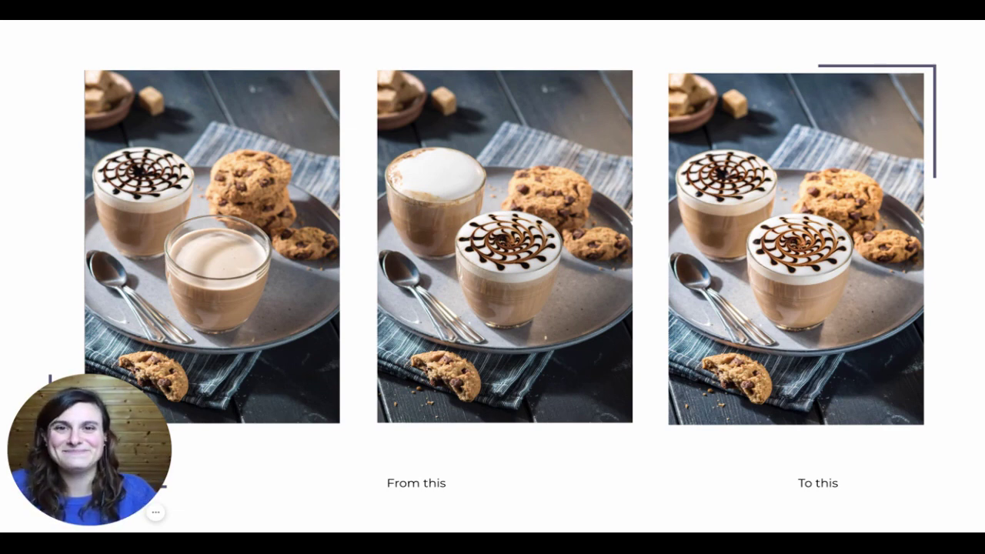
Switch to Lightroom Classic and inspect the front glass of the finished composite Cortados-162.tif up close.
{"action": "key", "text": "super+Tab"}
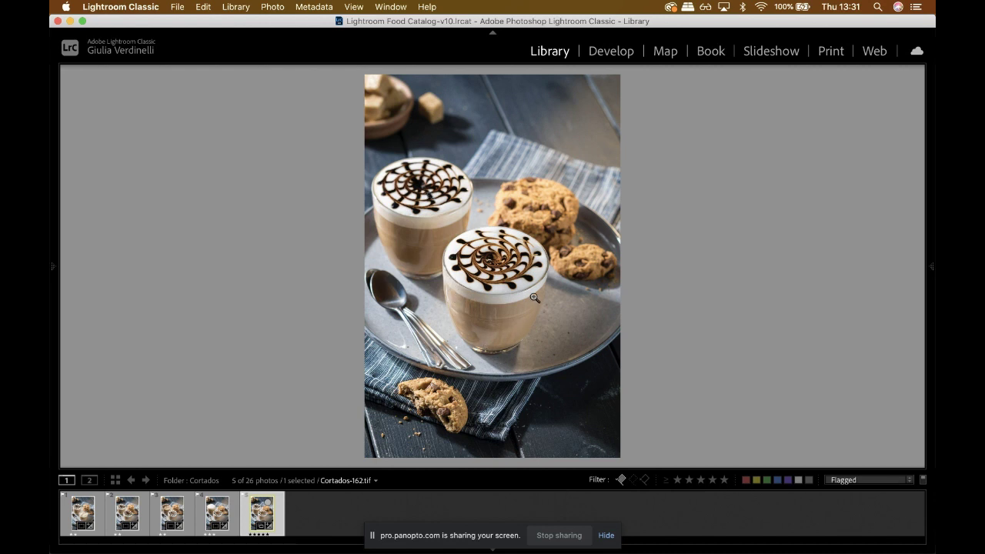
{"action": "left_click", "coordinate": [450, 289]}
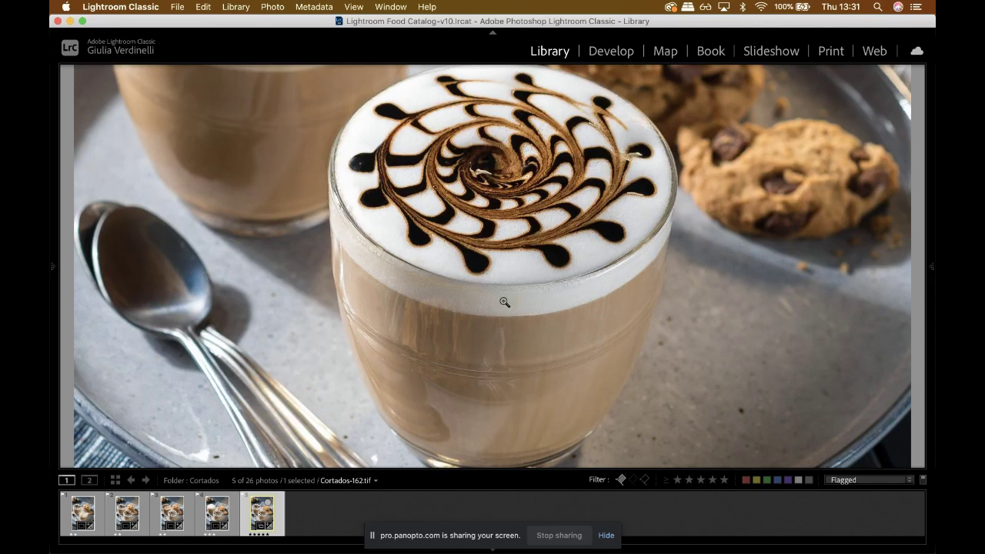
{"action": "left_click", "coordinate": [505, 302]}
{"action": "left_click", "coordinate": [453, 256]}
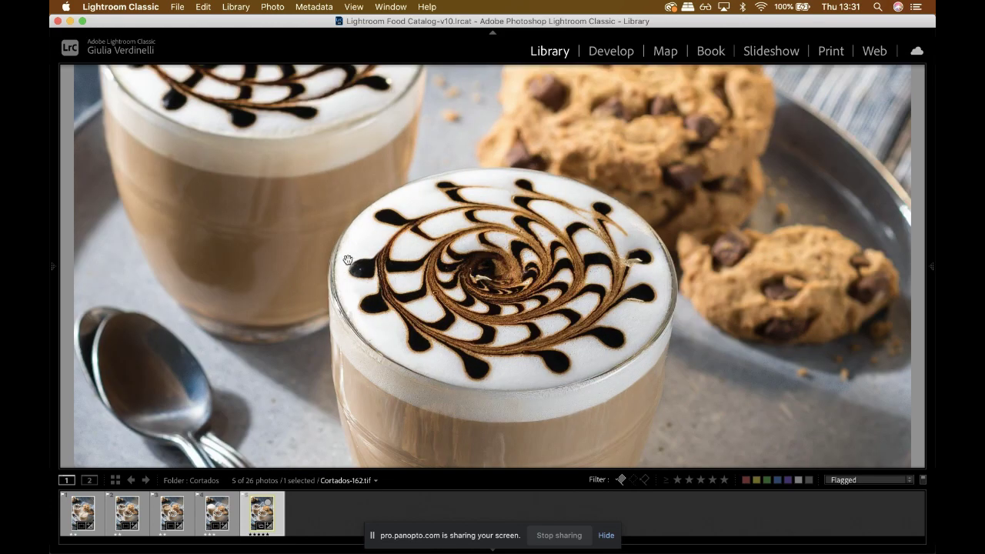
{"action": "left_click", "coordinate": [391, 260]}
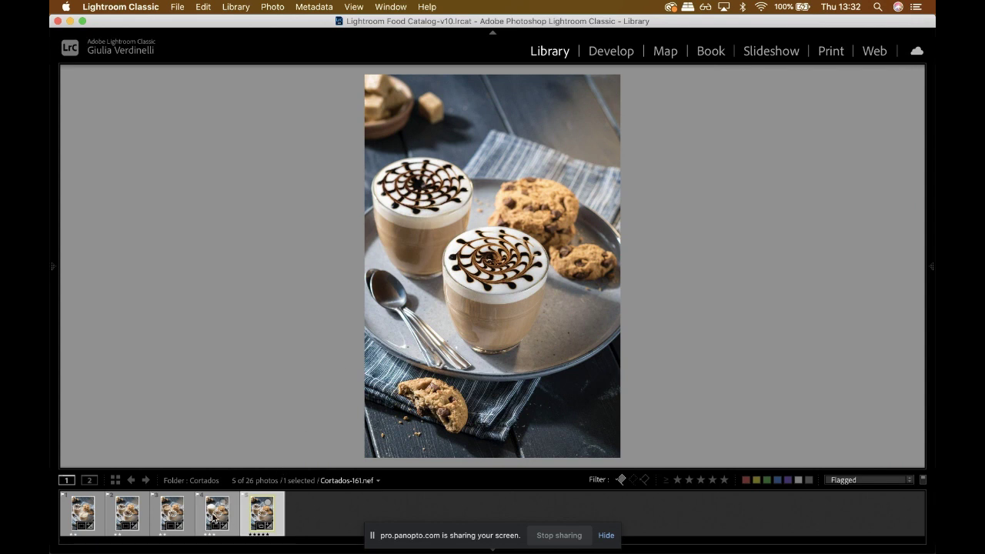
View Cortados-161.nef and examine the front glass and its latte art in close-up.
{"action": "left_click", "coordinate": [215, 521]}
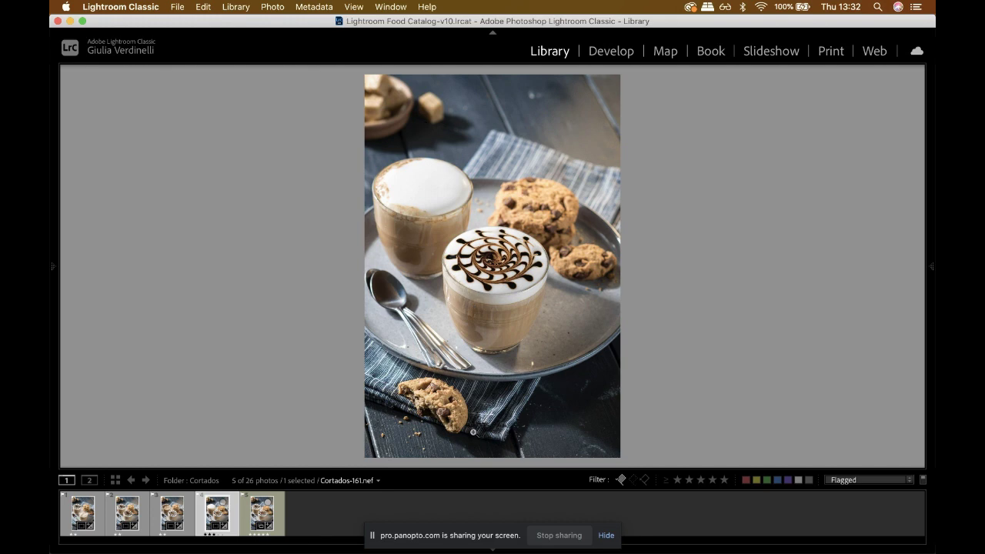
{"action": "left_click", "coordinate": [502, 266]}
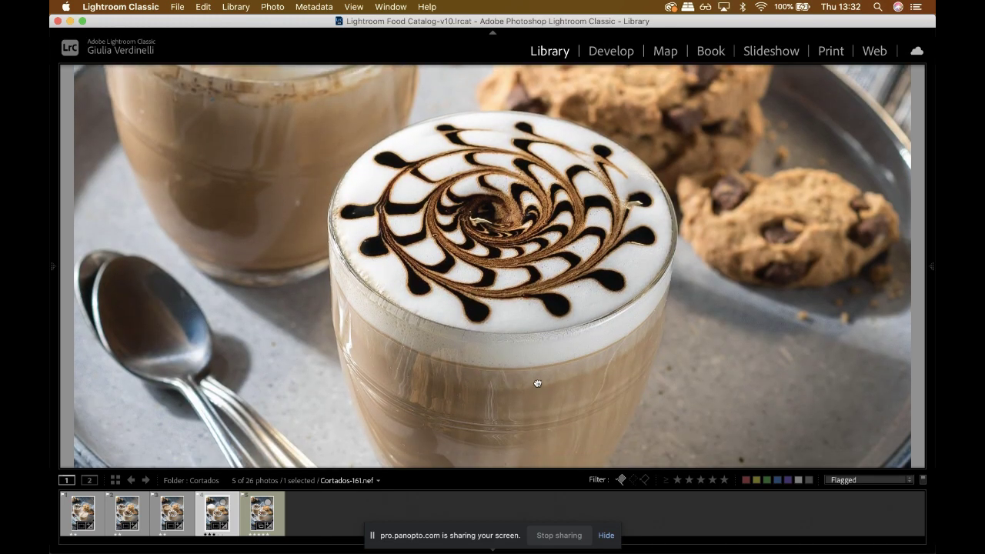
{"action": "left_click_drag", "start_coordinate": [537, 385], "coordinate": [537, 266]}
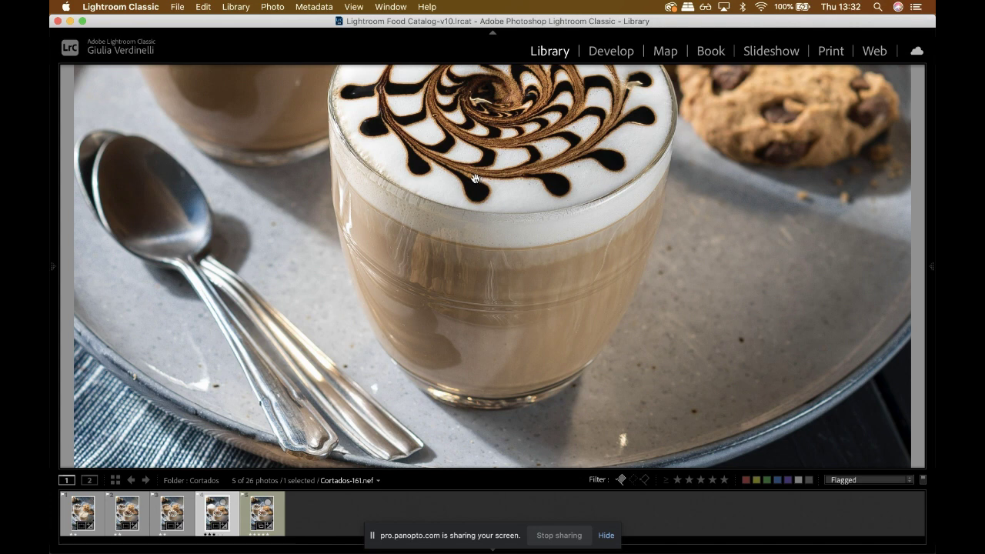
{"action": "left_click_drag", "start_coordinate": [428, 183], "coordinate": [430, 186]}
{"action": "scroll", "coordinate": [430, 186], "scroll_direction": "up", "scroll_amount": 5}
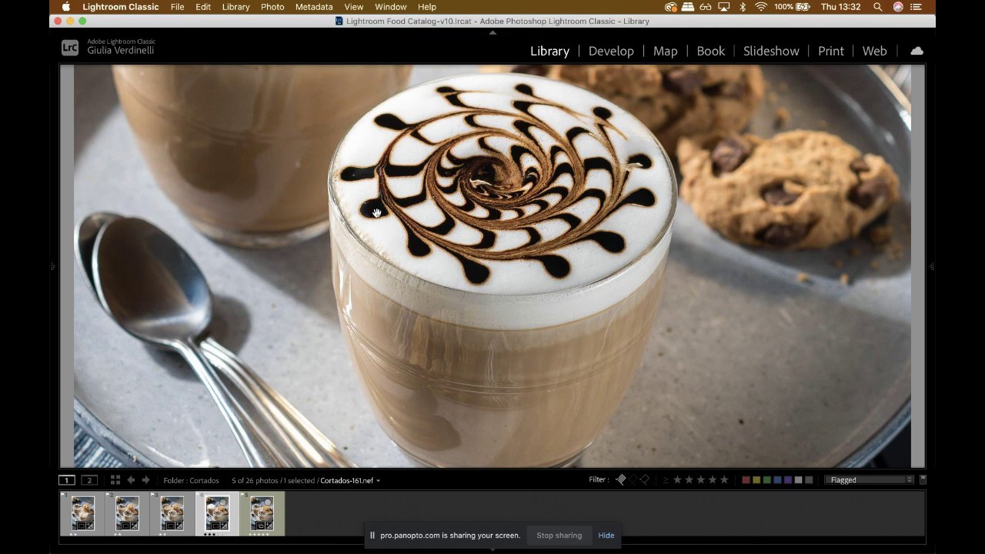
{"action": "left_click", "coordinate": [406, 223]}
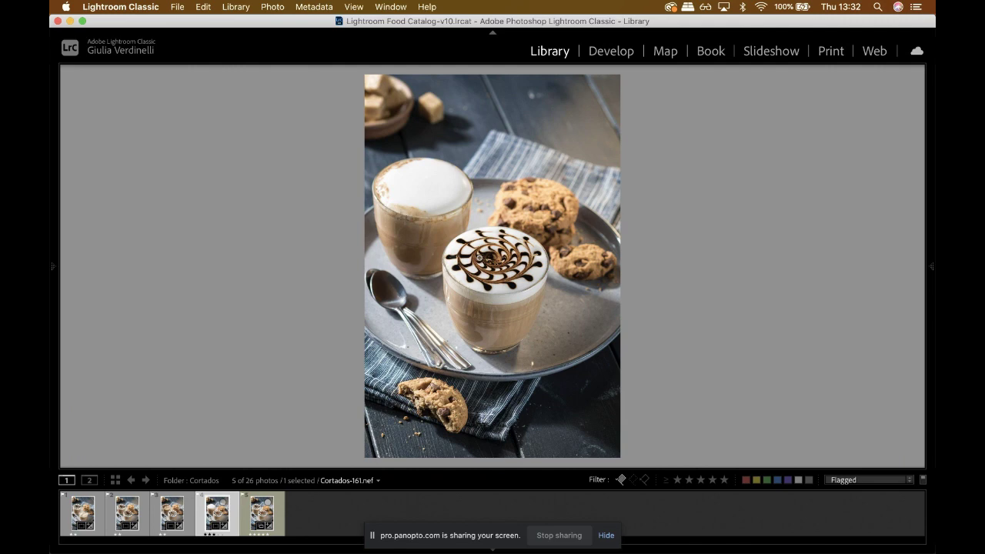
Examine the front glass's latte art up close in Cortados-155.nef and Cortados-145.nef.
{"action": "left_click", "coordinate": [173, 517]}
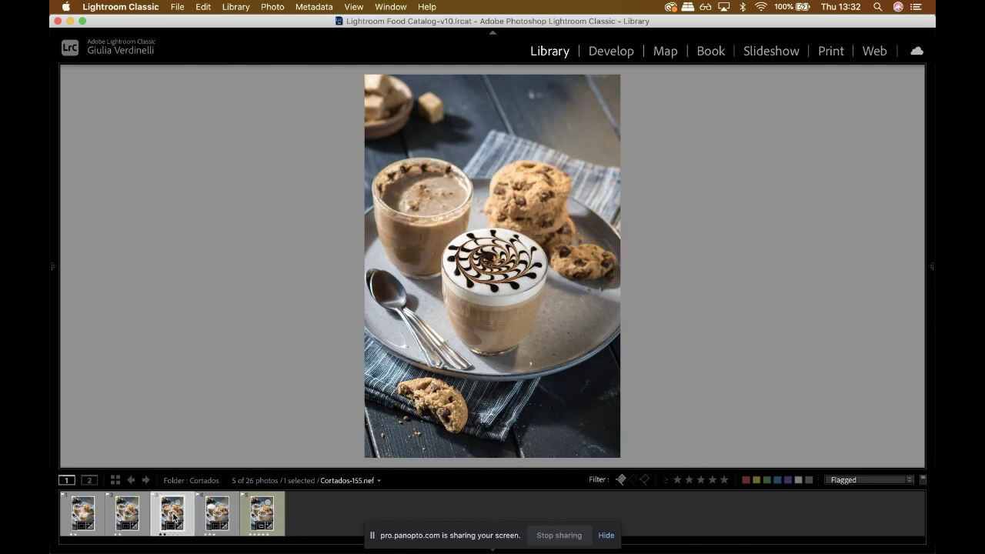
{"action": "left_click", "coordinate": [459, 261]}
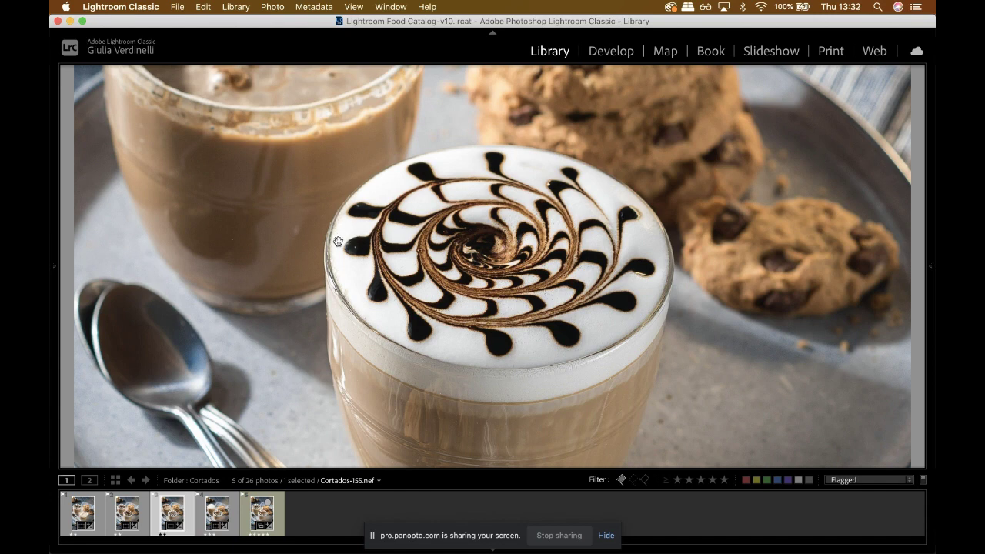
{"action": "left_click", "coordinate": [507, 275]}
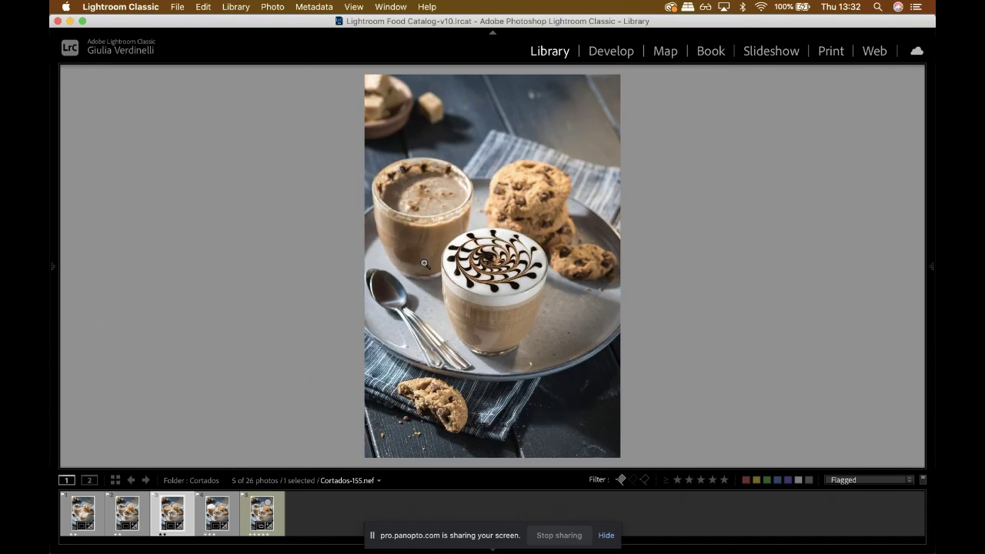
{"action": "left_click", "coordinate": [115, 520]}
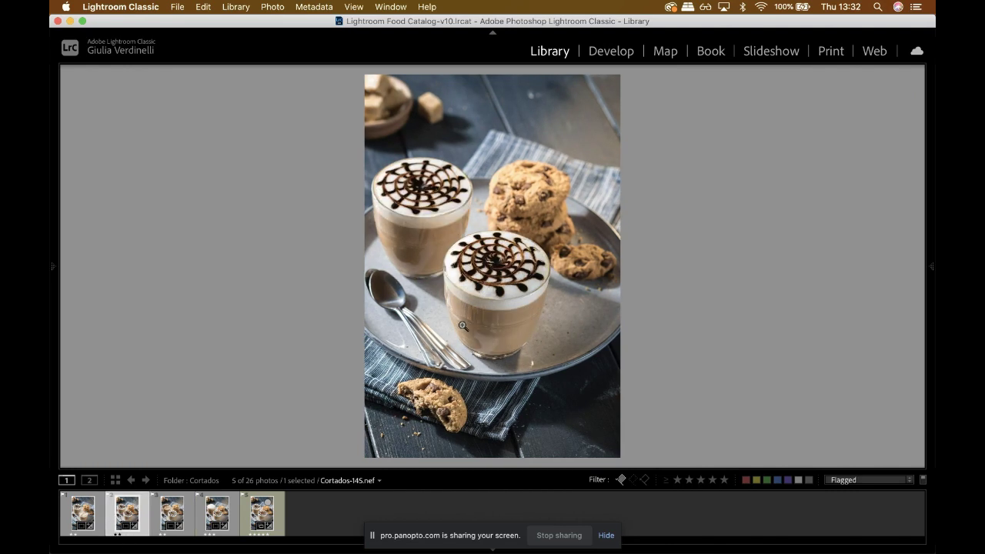
{"action": "left_click", "coordinate": [485, 306]}
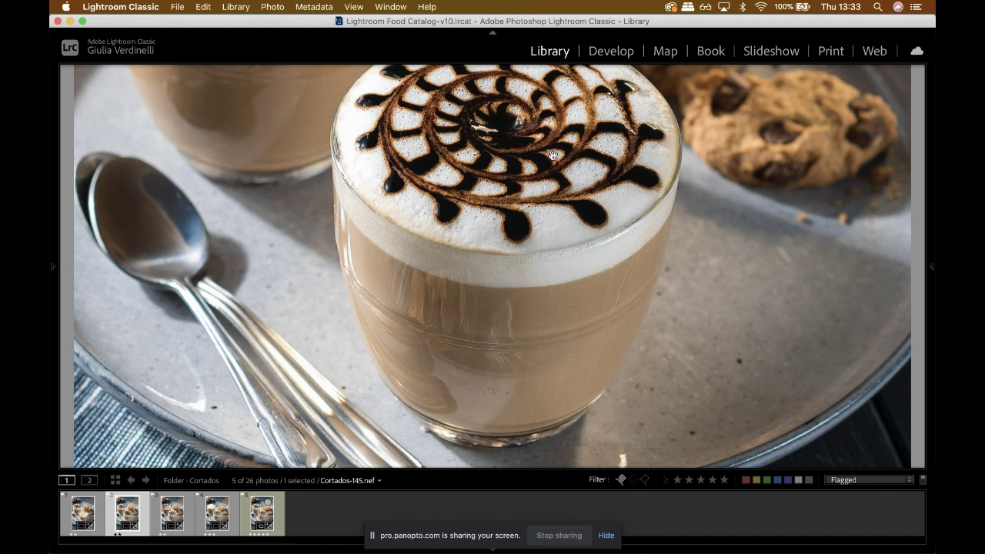
{"action": "left_click", "coordinate": [539, 173]}
View Cortados-135.nef and examine the latte art on the back glass in close-up.
{"action": "key", "text": "Left"}
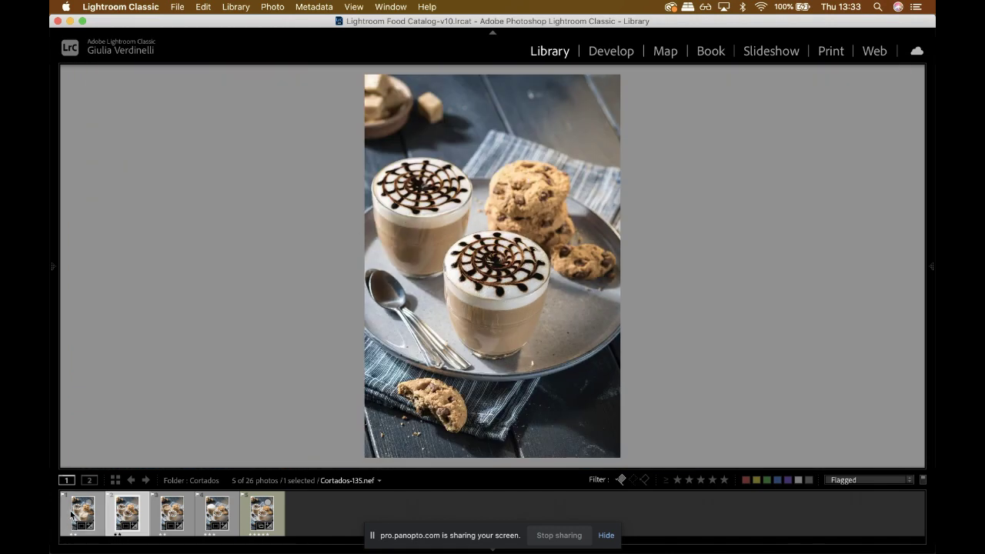
{"action": "left_click", "coordinate": [404, 183]}
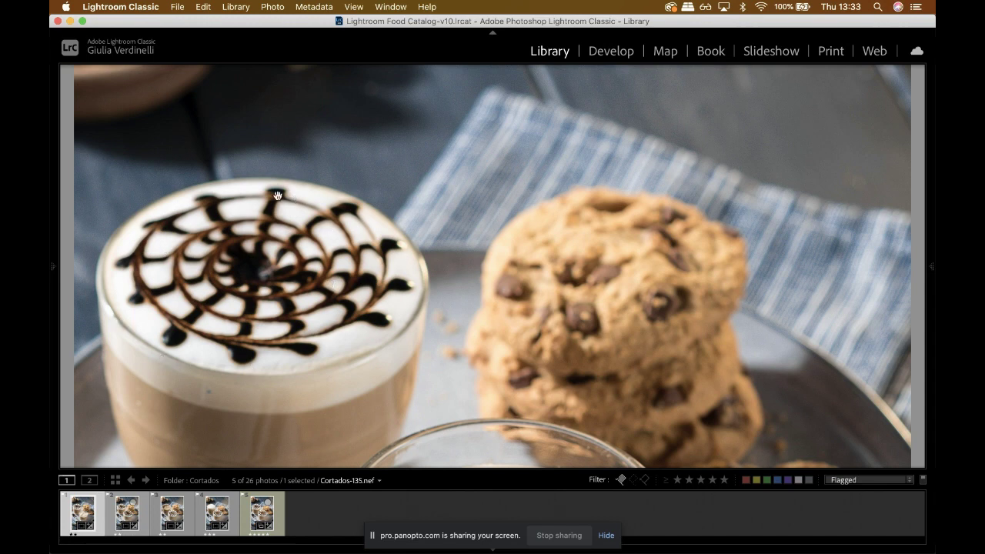
{"action": "left_click", "coordinate": [200, 279]}
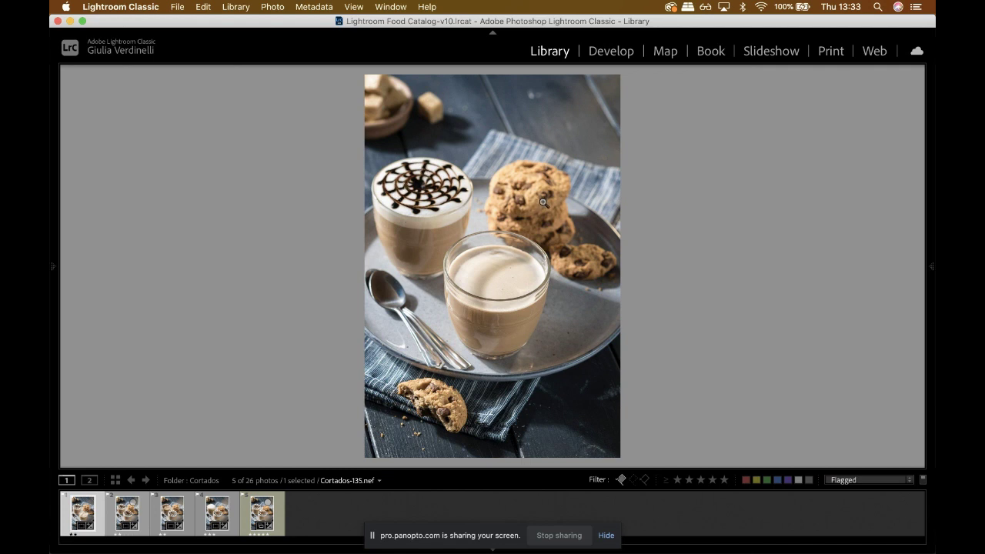
Compare the source shots Cortados-161.nef and Cortados-145.nef with the finished composite Cortados-162.tif.
{"action": "left_click", "coordinate": [209, 518]}
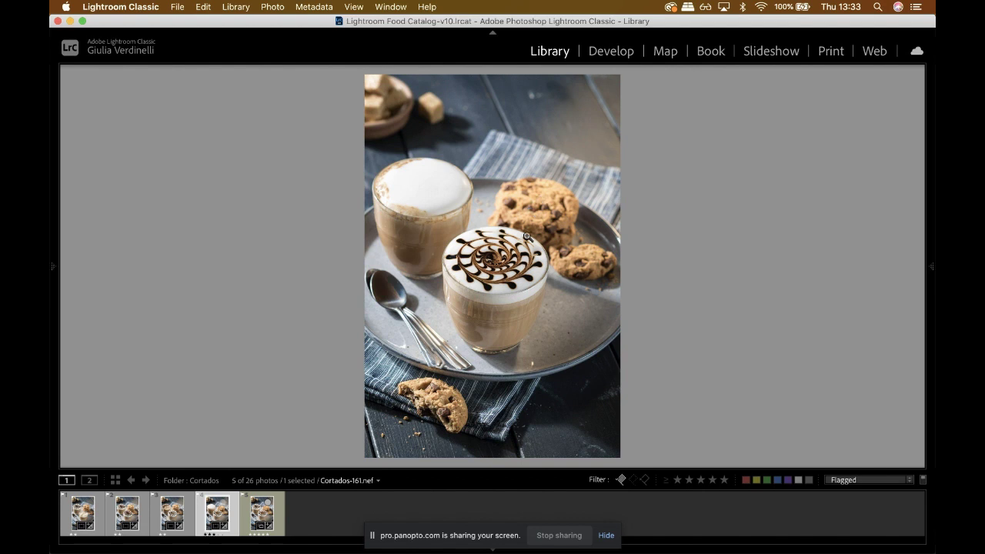
{"action": "left_click", "coordinate": [140, 511]}
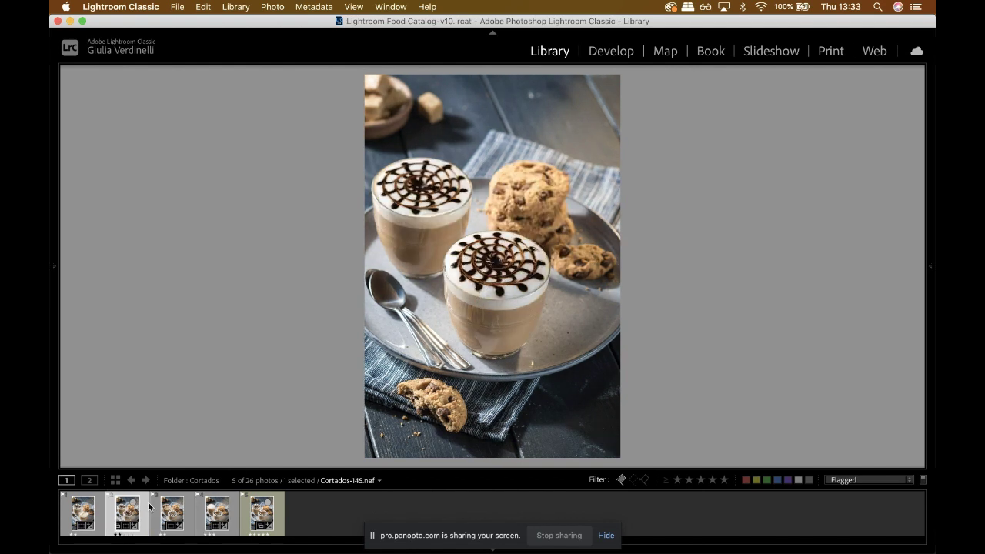
{"action": "left_click", "coordinate": [215, 512]}
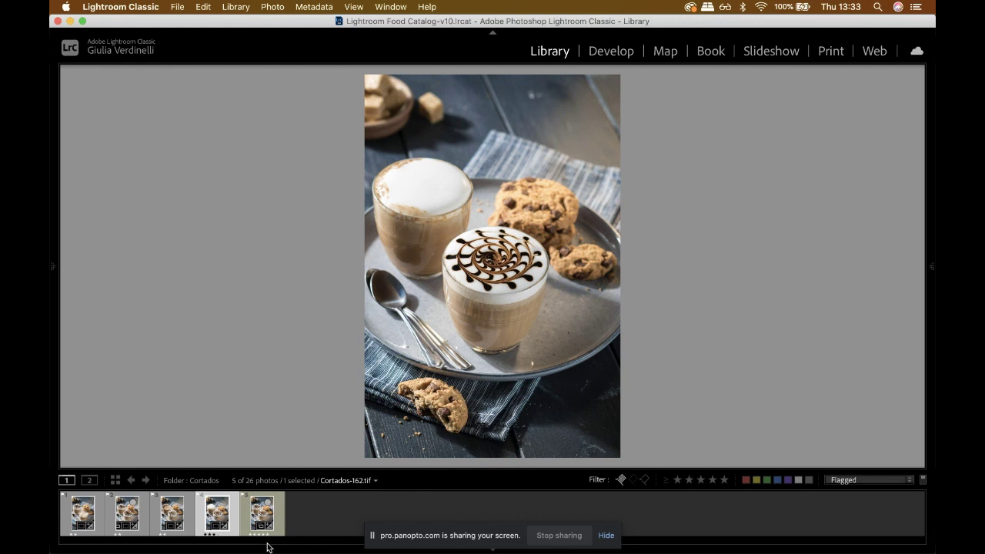
{"action": "left_click", "coordinate": [262, 514]}
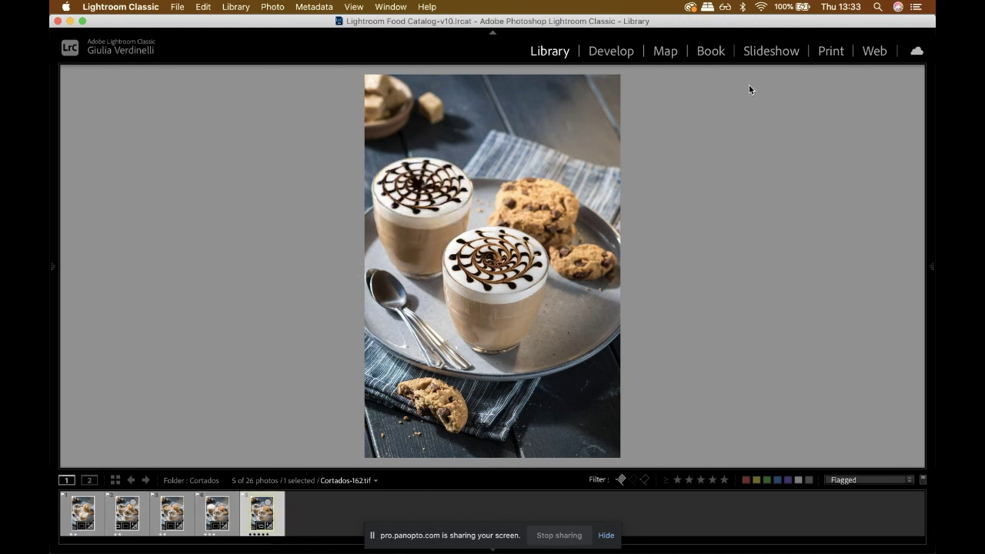
Show Cortados-135.nef in the Develop module and review its Basic adjustments.
{"action": "left_click", "coordinate": [604, 53]}
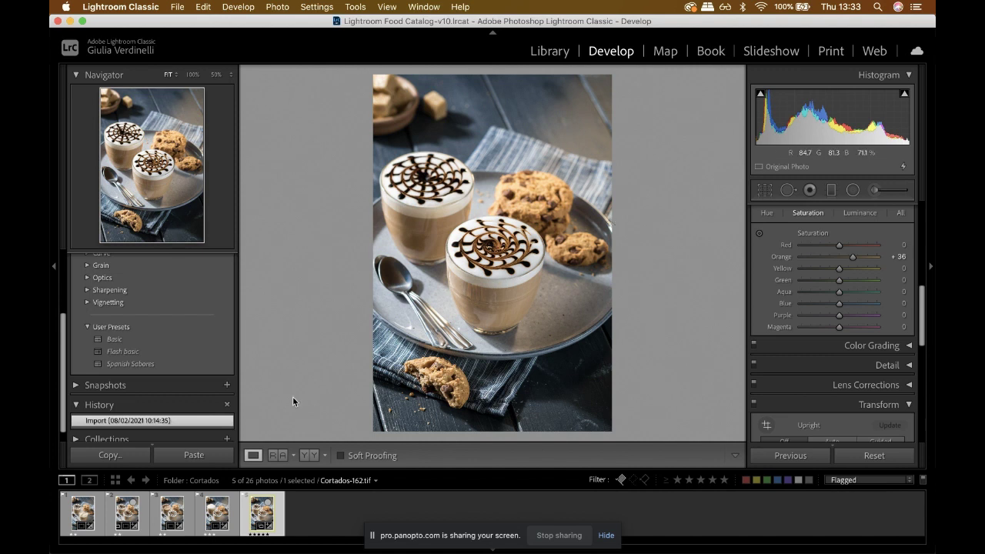
{"action": "left_click", "coordinate": [80, 516]}
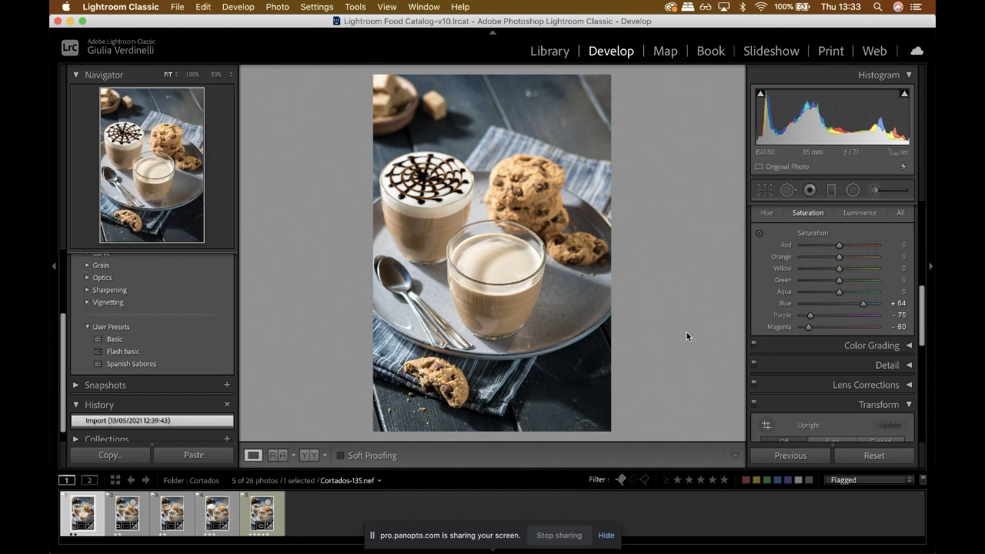
{"action": "scroll", "coordinate": [813, 267], "scroll_direction": "up", "scroll_amount": 8}
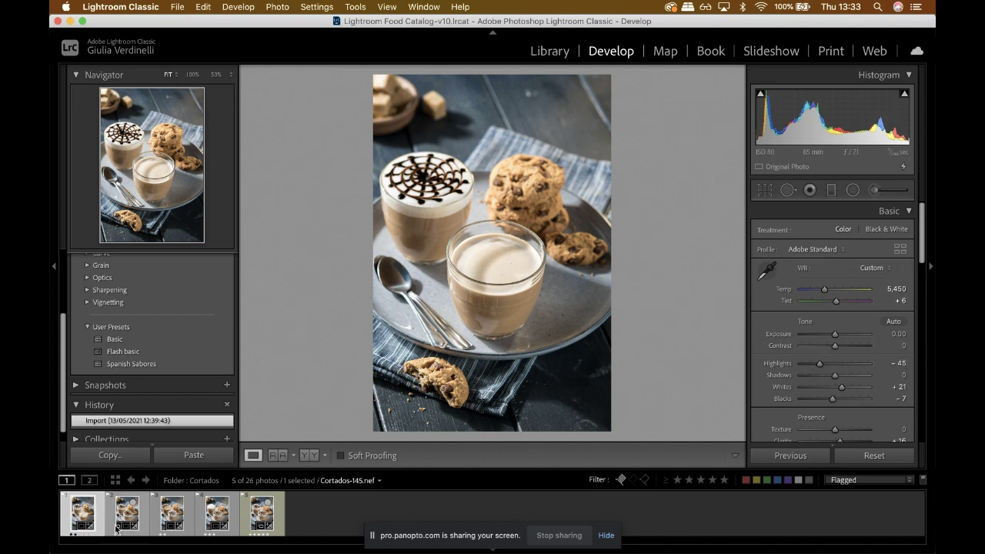
Flip back and forth through the four Cortados source shots to compare their framing and develop settings.
{"action": "key", "text": "Right"}
{"action": "key", "text": "Right"}
{"action": "key", "text": "Right"}
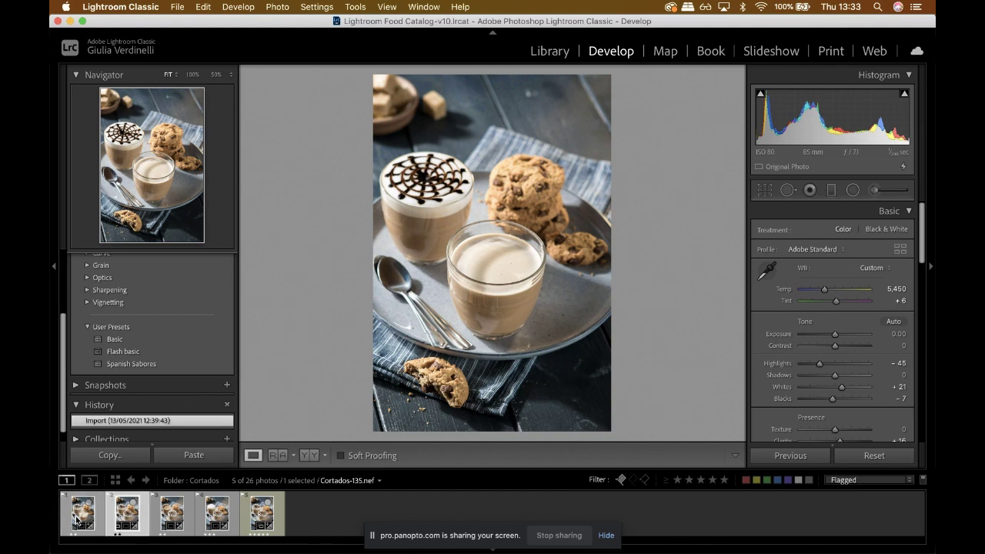
{"action": "key", "text": "Right"}
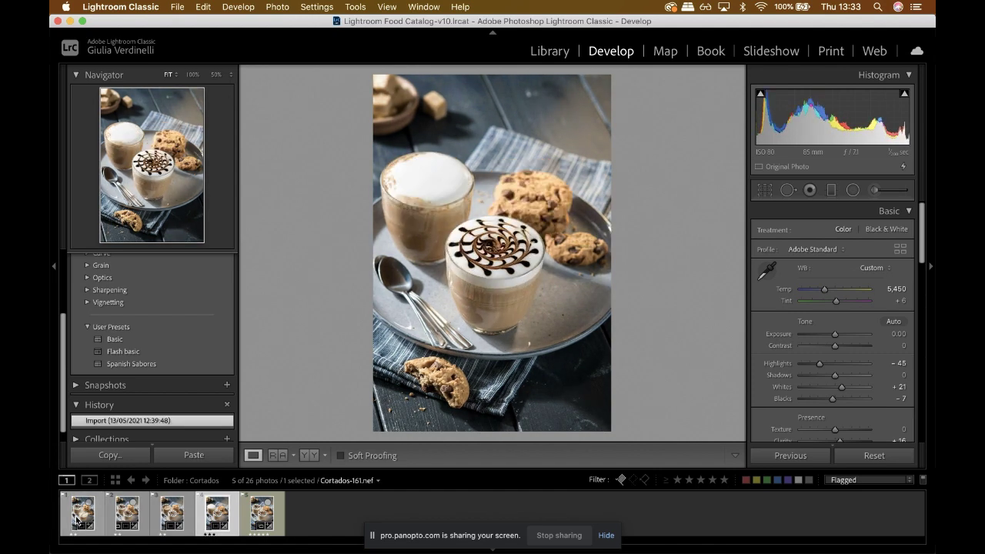
{"action": "key", "text": "Left"}
{"action": "key", "text": "Left"}
{"action": "key", "text": "Left"}
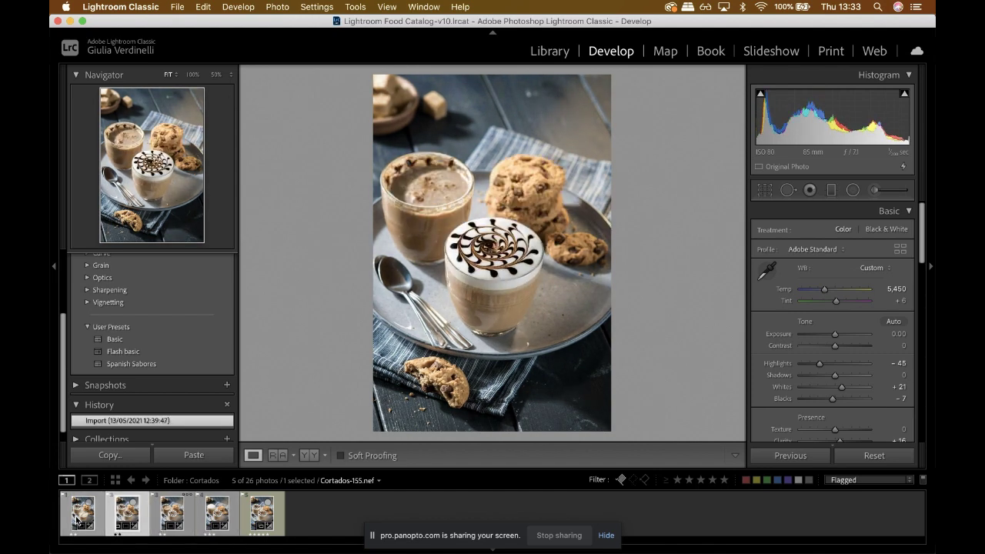
{"action": "key", "text": "Right"}
{"action": "key", "text": "Right"}
{"action": "key", "text": "Right"}
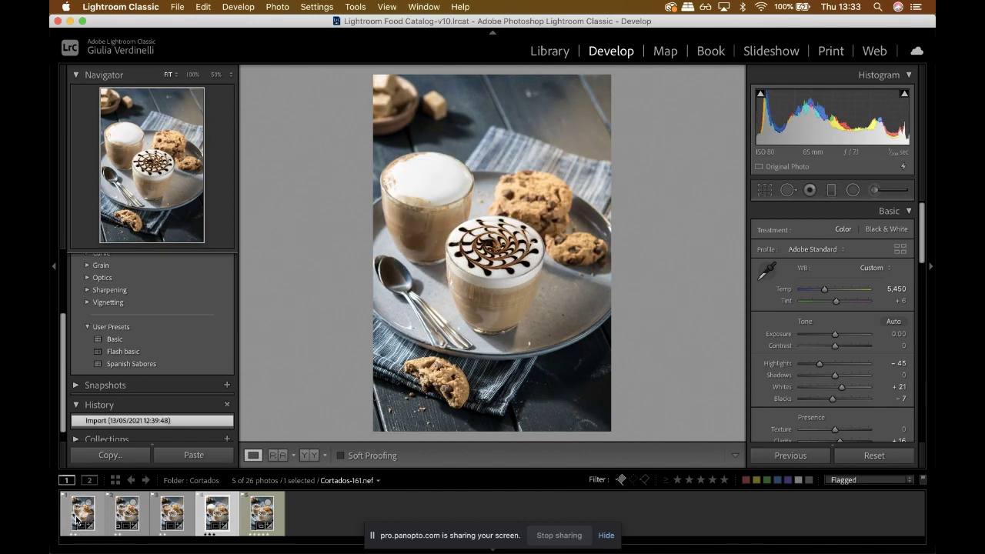
{"action": "key", "text": "Left"}
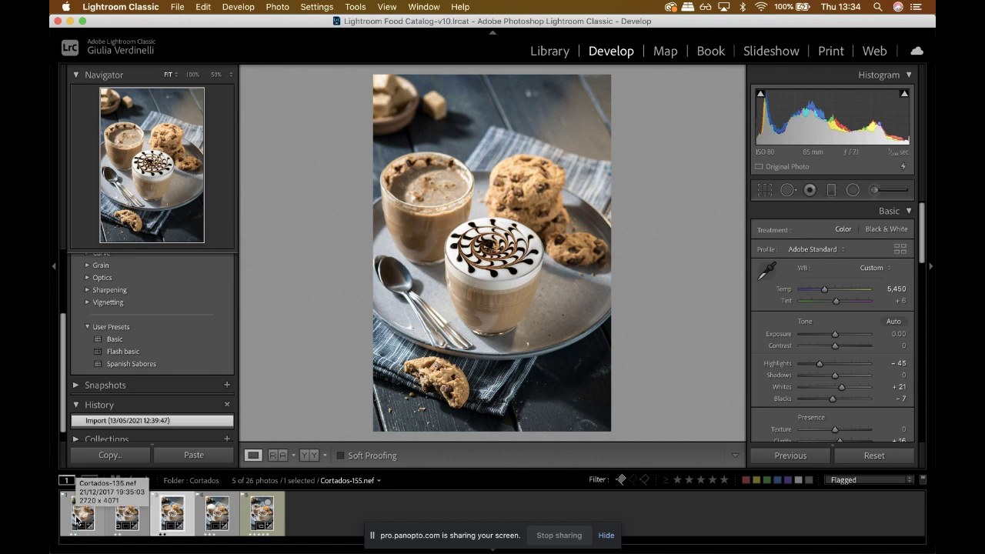
Select the four source shots Cortados-135, 145, 155 and 161 and open them as layers in one Photoshop document.
{"action": "left_click", "coordinate": [77, 521]}
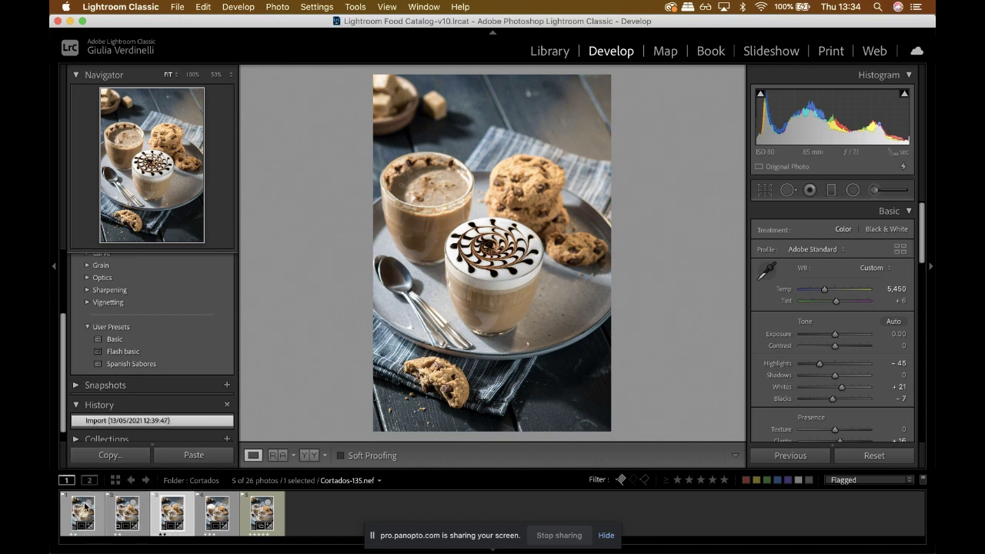
{"action": "left_click", "coordinate": [83, 514]}
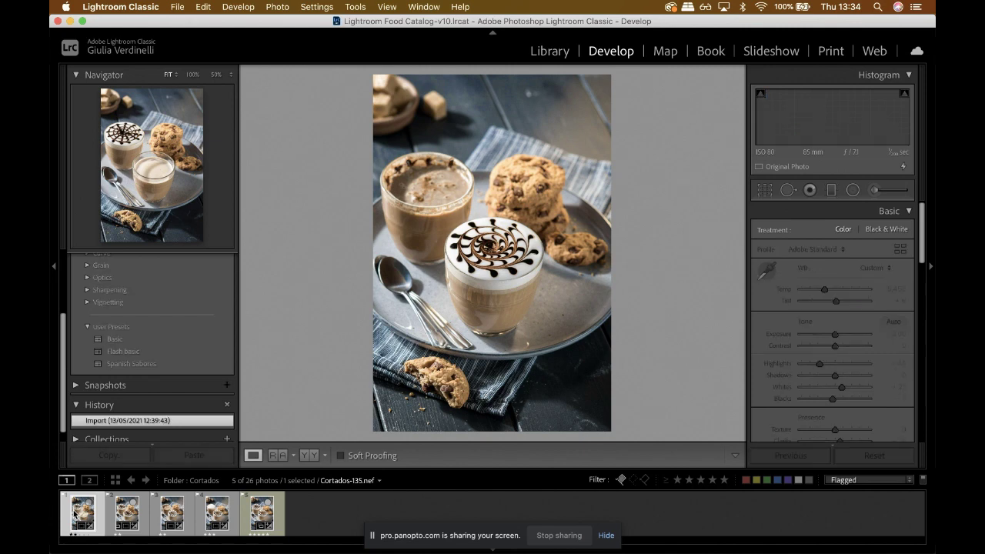
{"action": "left_click", "coordinate": [204, 523], "text": "shift"}
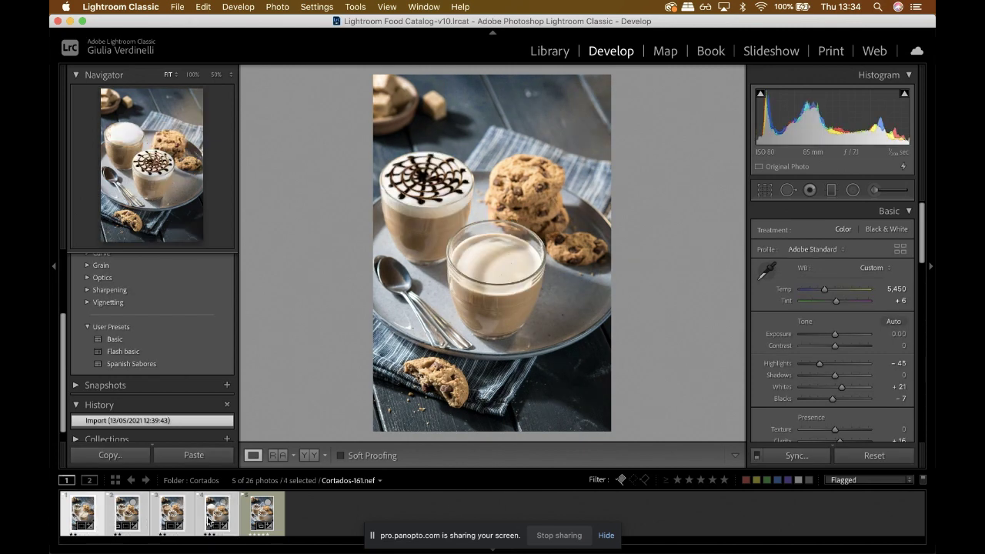
{"action": "right_click", "coordinate": [208, 522]}
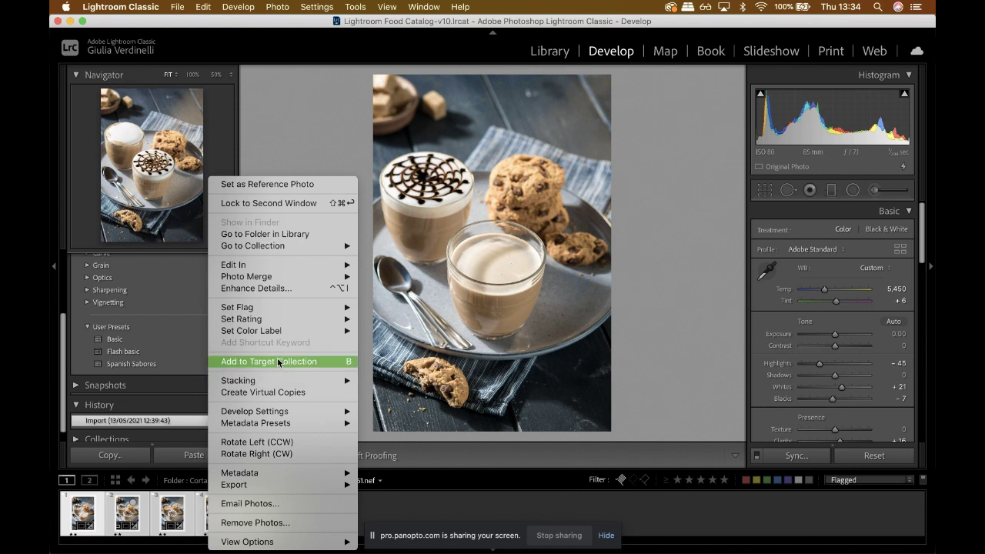
{"action": "mouse_move", "coordinate": [265, 266]}
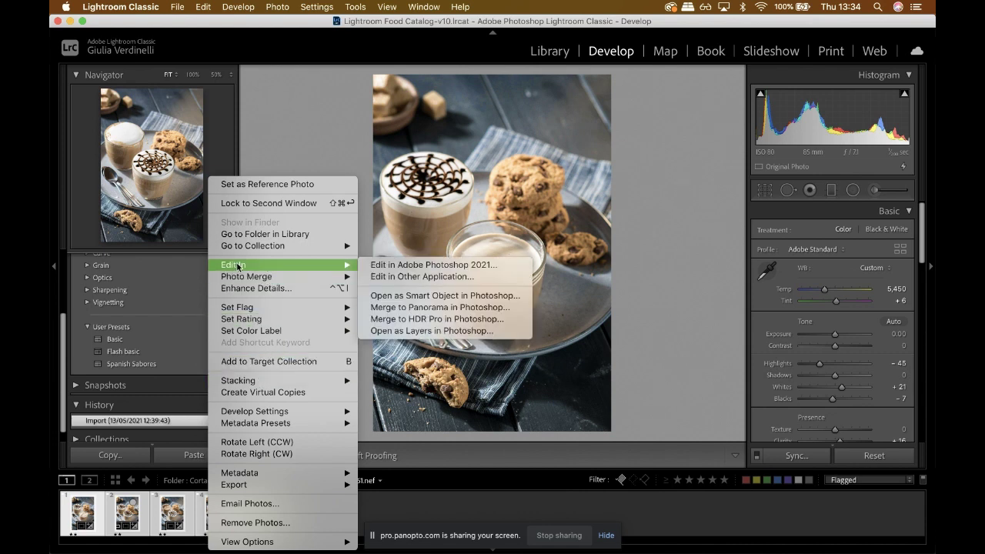
{"action": "left_click", "coordinate": [402, 330]}
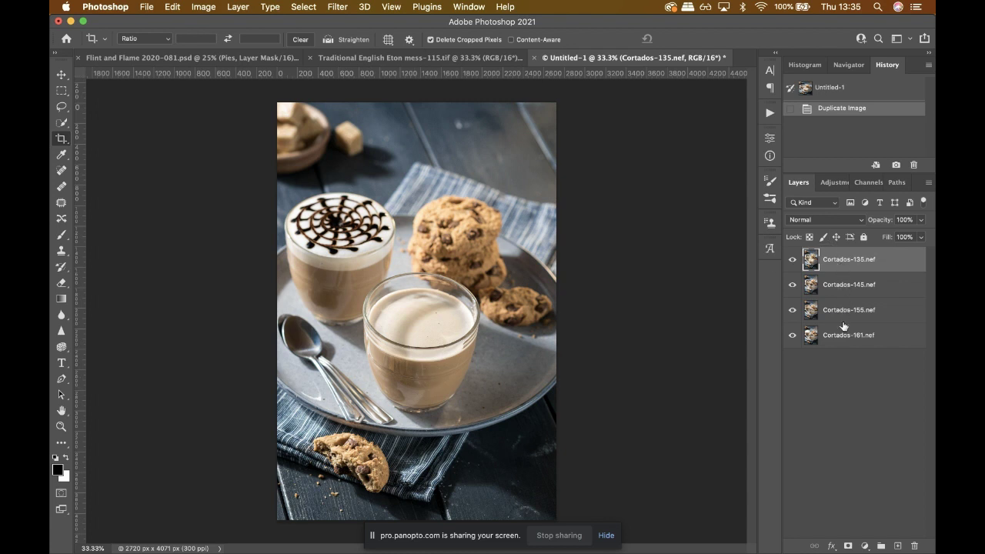
Toggle the visibility of the Cortados-135, 145 and 155 layers to compare the coffee tops and cookies in each shot.
{"action": "left_click", "coordinate": [793, 260]}
{"action": "left_click", "coordinate": [792, 285]}
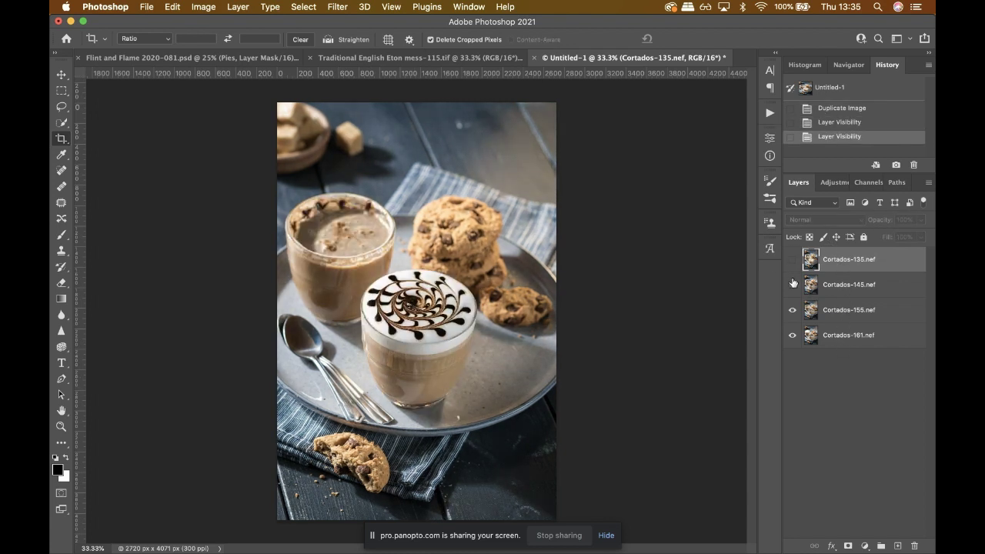
{"action": "left_click", "coordinate": [793, 310]}
{"action": "left_click", "coordinate": [792, 310]}
{"action": "left_click", "coordinate": [792, 284]}
{"action": "left_click", "coordinate": [792, 260]}
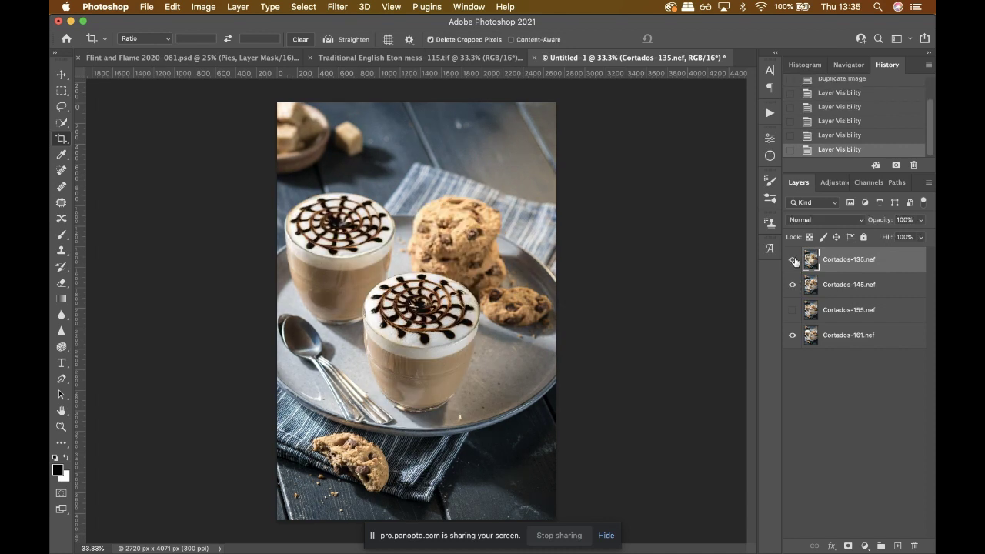
{"action": "left_click", "coordinate": [792, 311]}
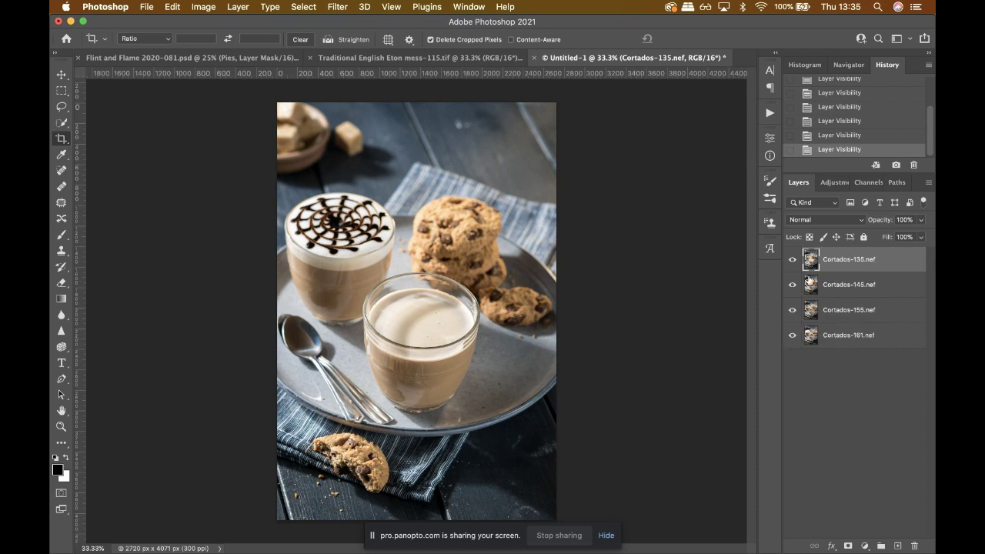
Hide the Cortados-135, 145 and 155 layers and rename the Cortados-161.nef layer Background.
{"action": "left_click", "coordinate": [793, 261]}
{"action": "left_click", "coordinate": [794, 284]}
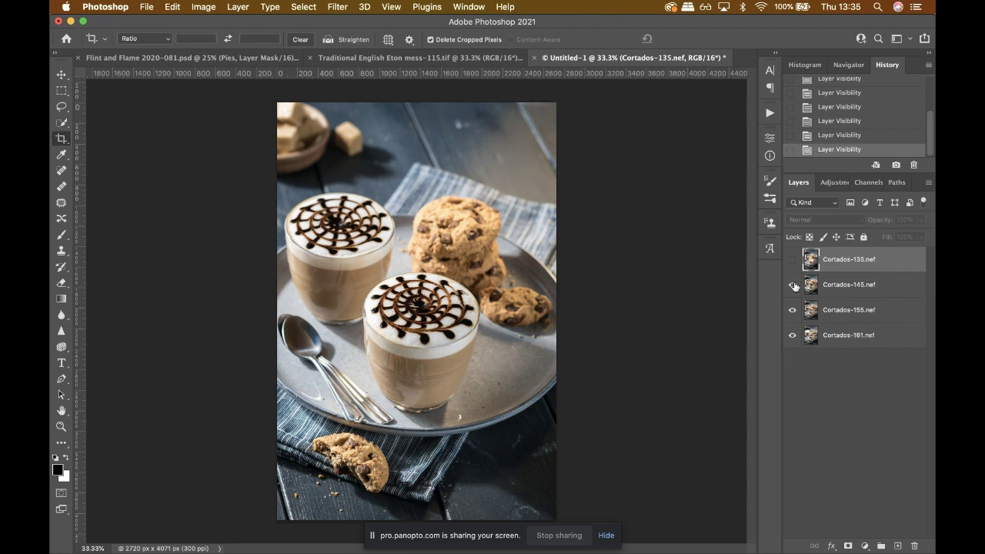
{"action": "left_click", "coordinate": [793, 309]}
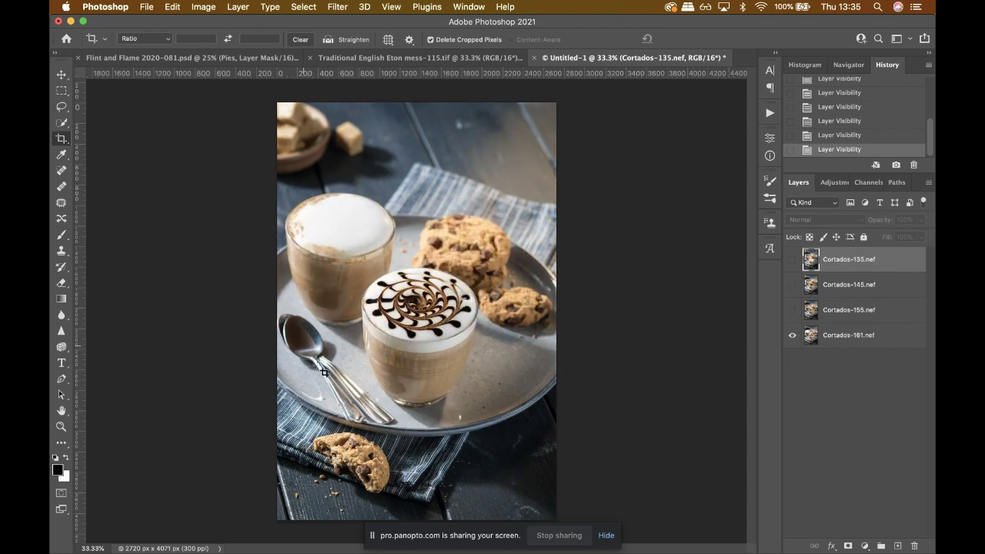
{"action": "double_click", "coordinate": [847, 334]}
{"action": "type", "text": "Ba"}
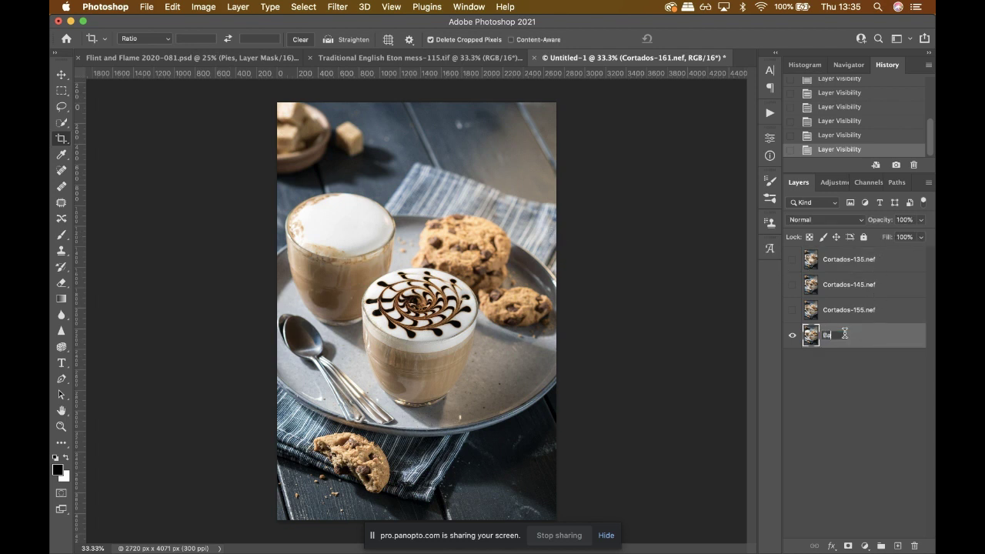
{"action": "type", "text": "ckground"}
{"action": "key", "text": "Return"}
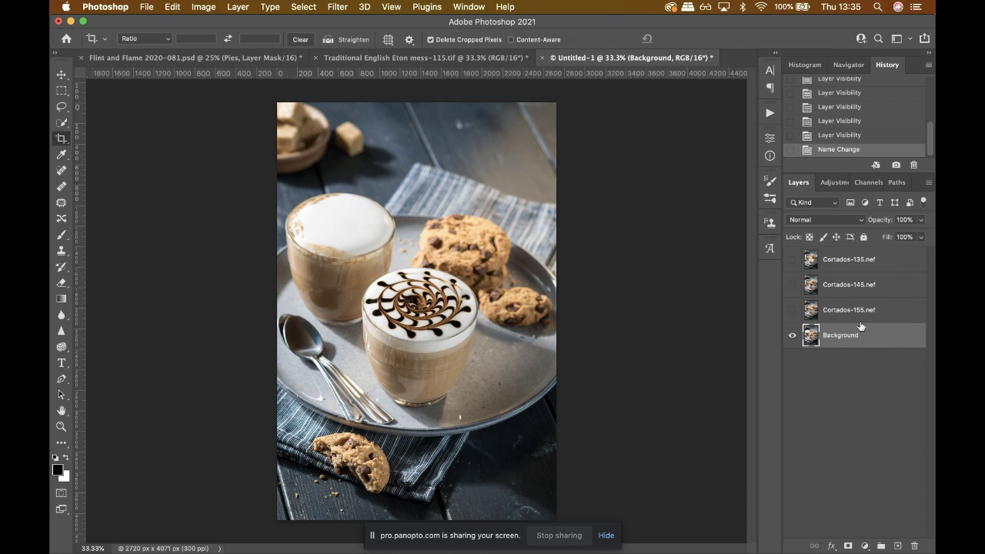
Show the Cortados-155.nef layer and rename it Little guy drop.
{"action": "left_click", "coordinate": [794, 310]}
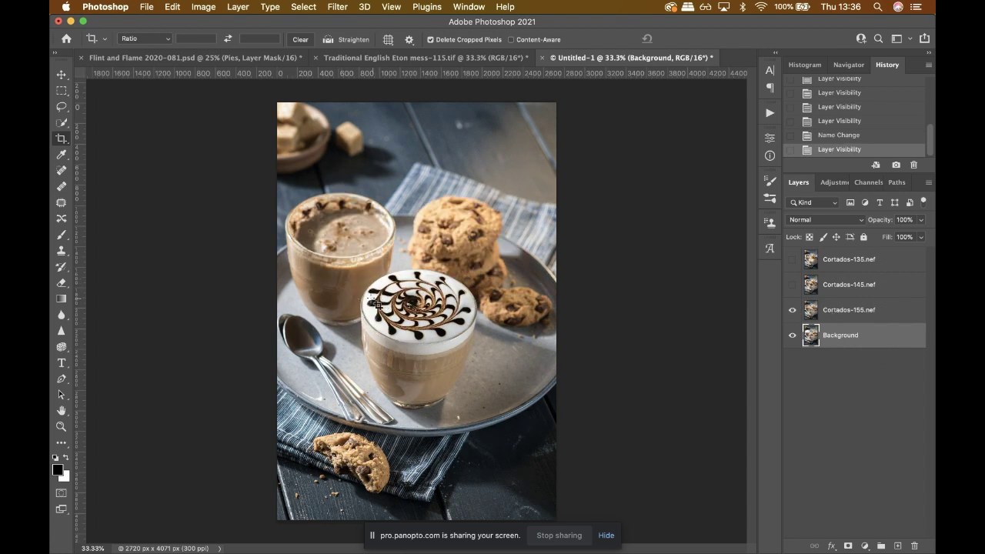
{"action": "double_click", "coordinate": [832, 311]}
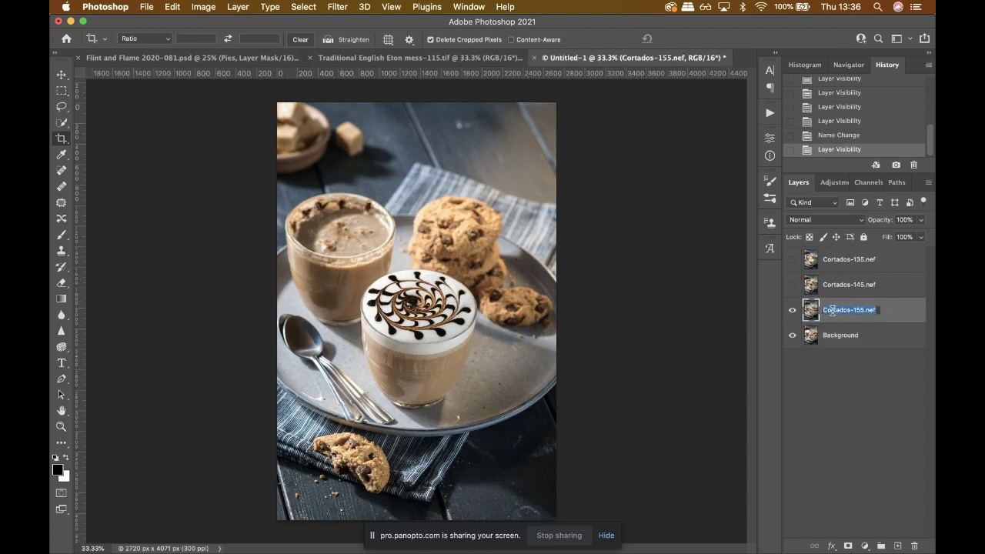
{"action": "type", "text": "Little guy drop"}
{"action": "key", "text": "Return"}
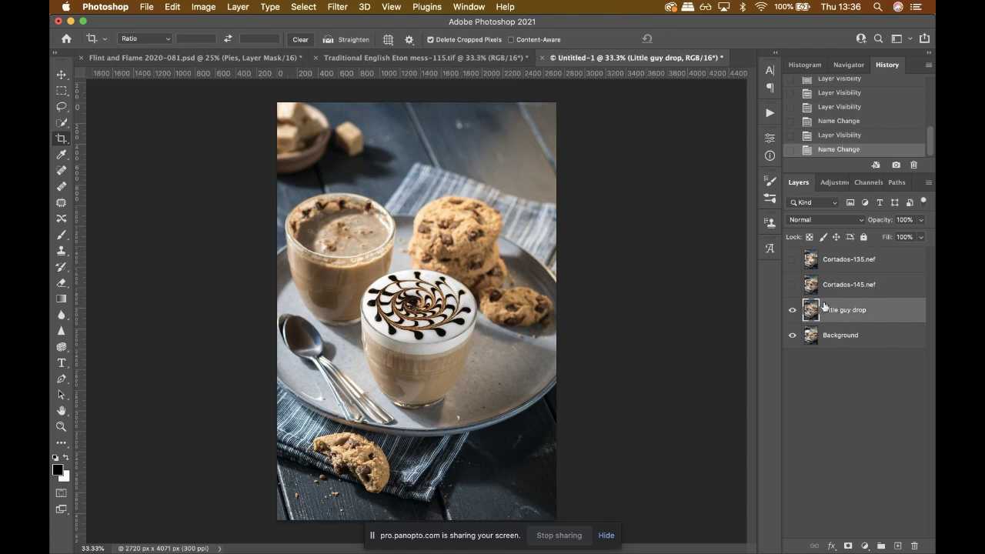
Show the Cortados-145.nef layer and rename it Glass hero.
{"action": "left_click", "coordinate": [793, 285]}
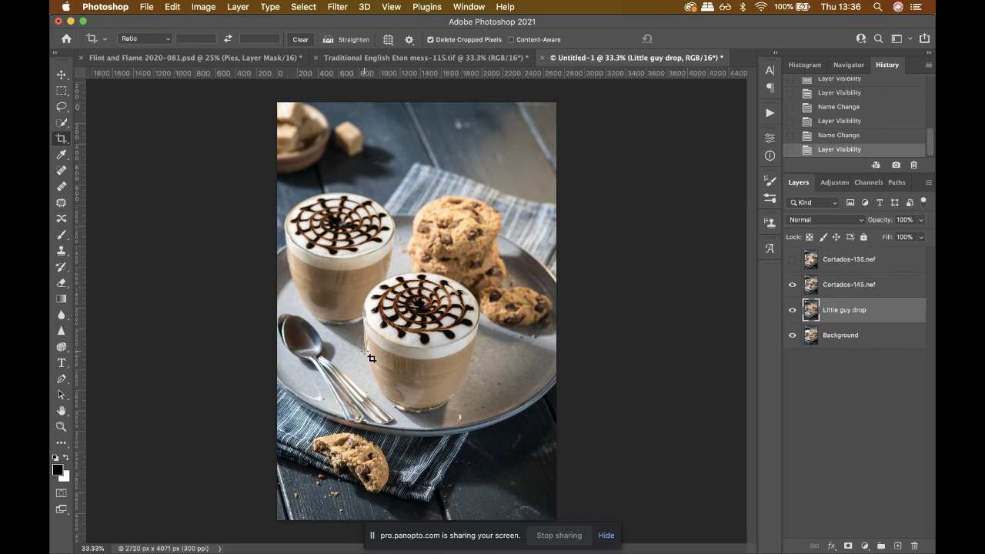
{"action": "left_click", "coordinate": [847, 289]}
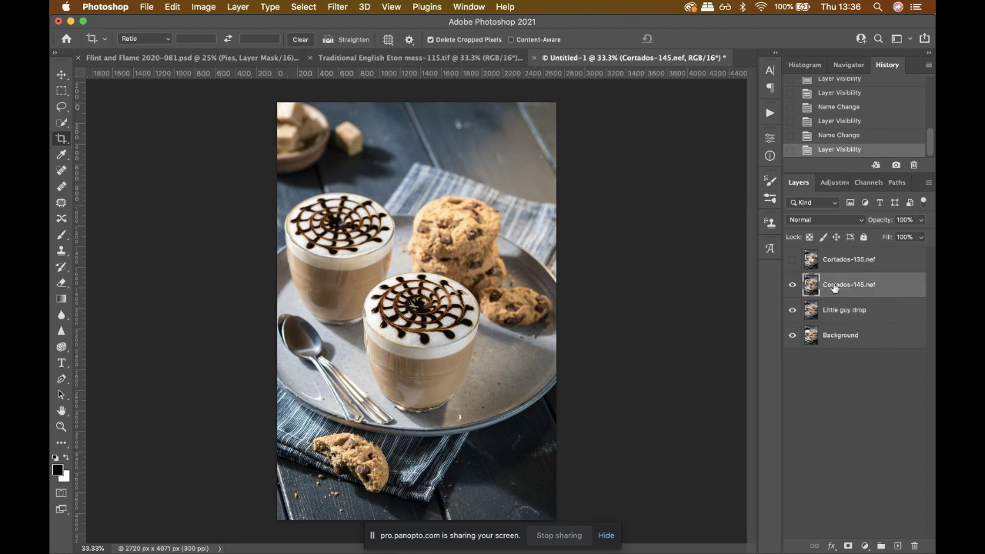
{"action": "double_click", "coordinate": [834, 284]}
{"action": "type", "text": "C"}
{"action": "type", "text": "lass hero"}
{"action": "key", "text": "Return"}
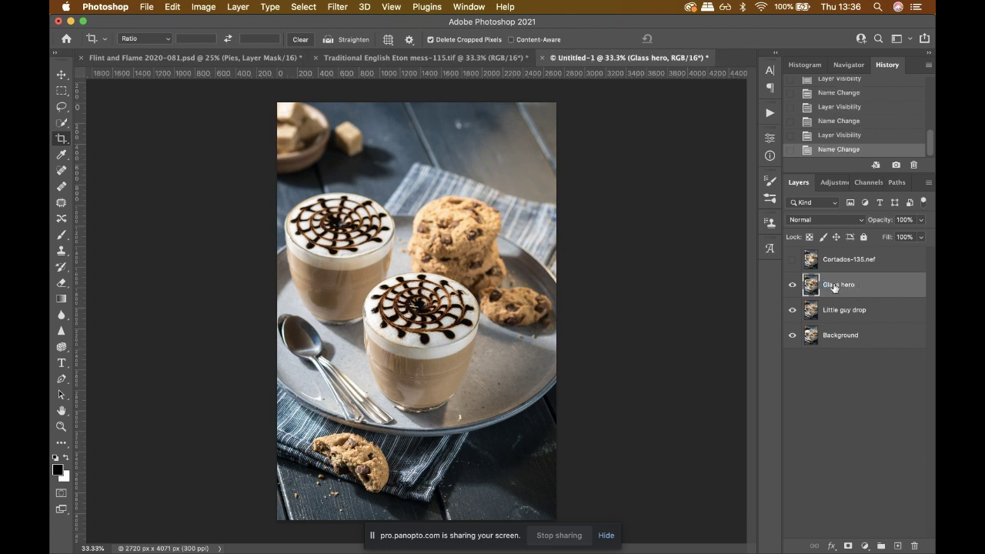
Show the Cortados-135.nef layer and rename it Top background coffee.
{"action": "left_click", "coordinate": [793, 262]}
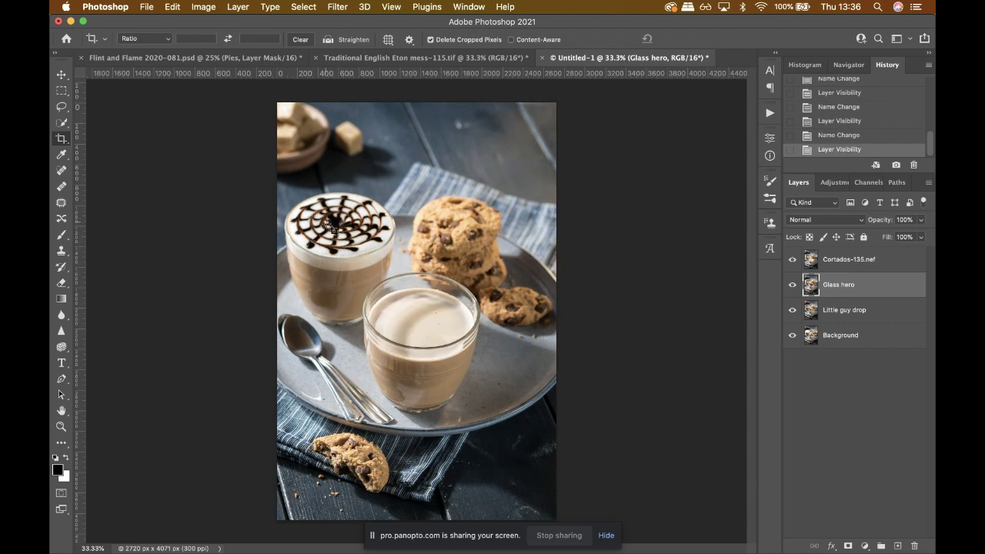
{"action": "double_click", "coordinate": [841, 260]}
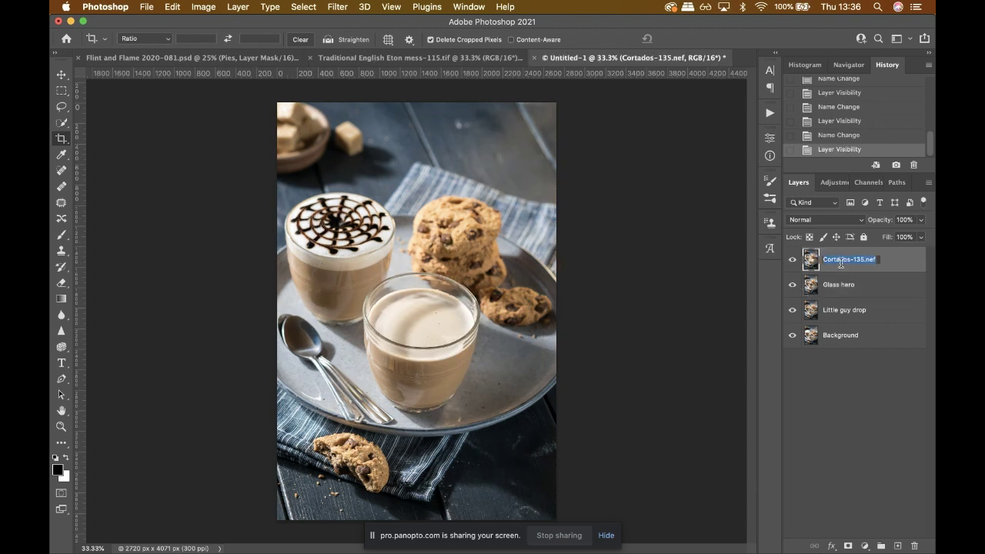
{"action": "type", "text": "Top background coffee"}
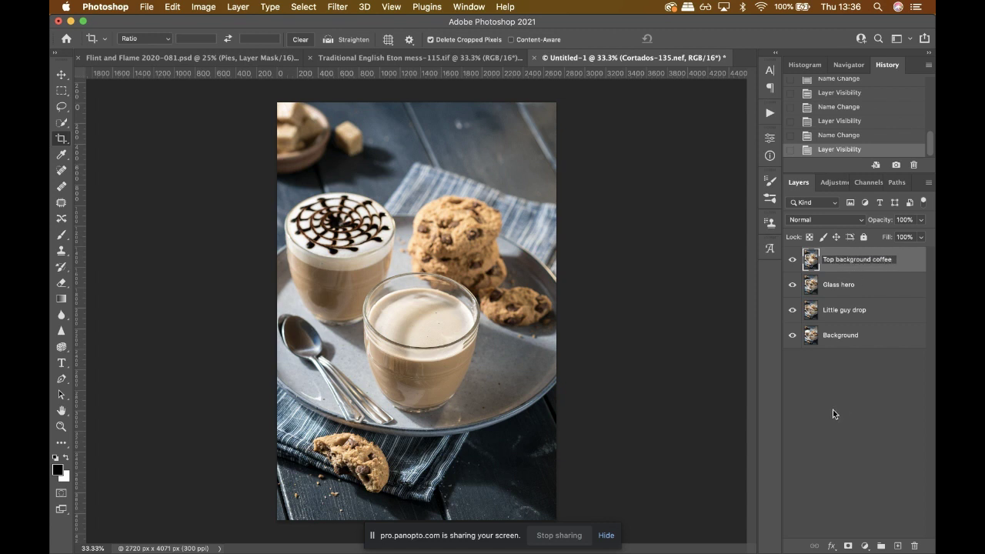
{"action": "key", "text": "Return"}
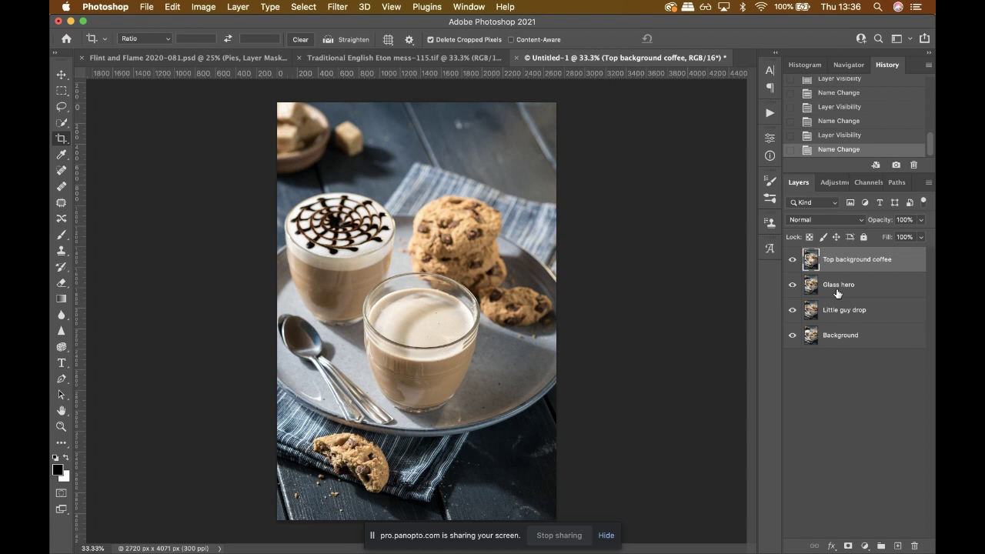
Toggle the Top background coffee and Glass hero layers off and on to check what each contributes.
{"action": "left_click", "coordinate": [792, 261]}
{"action": "left_click", "coordinate": [791, 262]}
{"action": "left_click", "coordinate": [793, 285]}
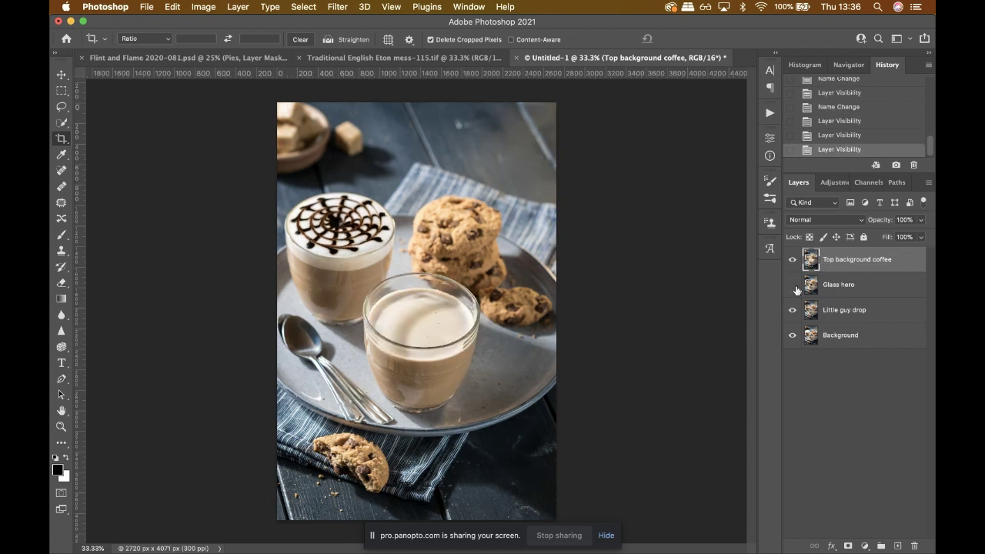
{"action": "left_click", "coordinate": [793, 286]}
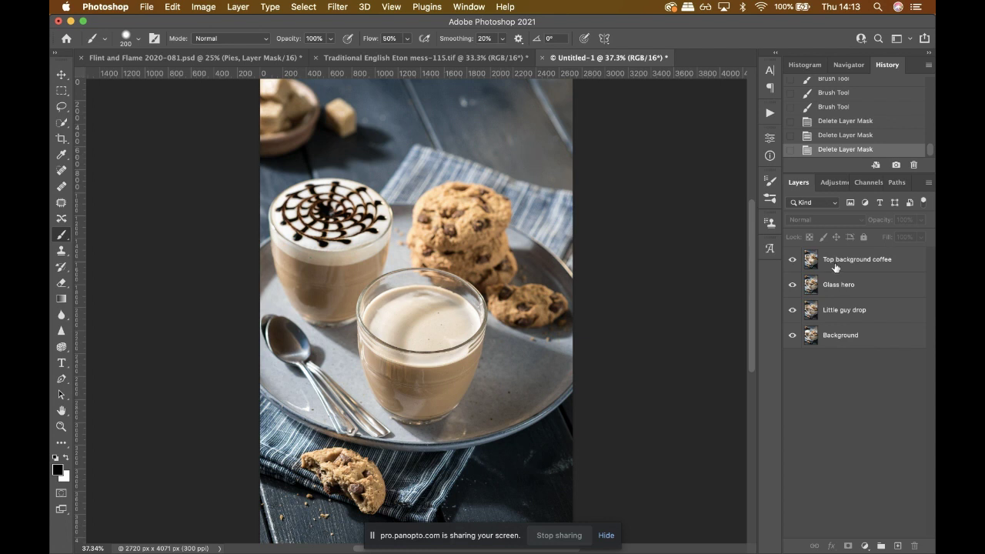
Hide the Glass hero and Little guy drop layers and add a layer mask to the Top background coffee layer.
{"action": "left_click", "coordinate": [792, 284]}
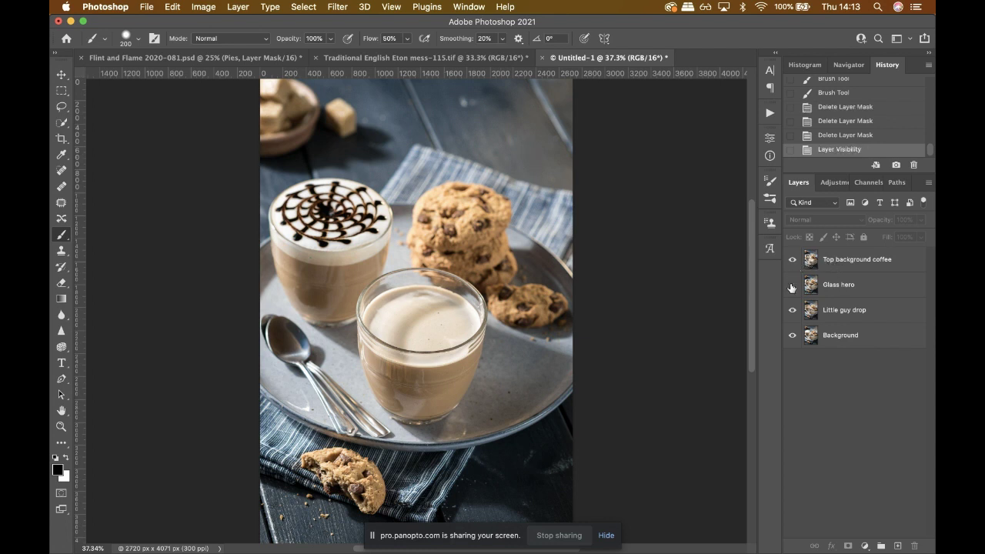
{"action": "left_click", "coordinate": [793, 310]}
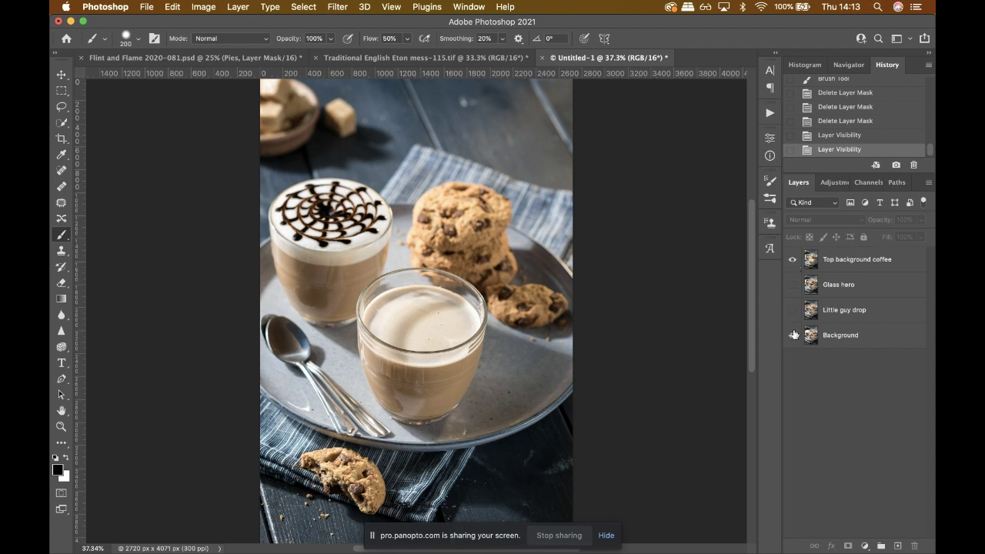
{"action": "left_click", "coordinate": [833, 266]}
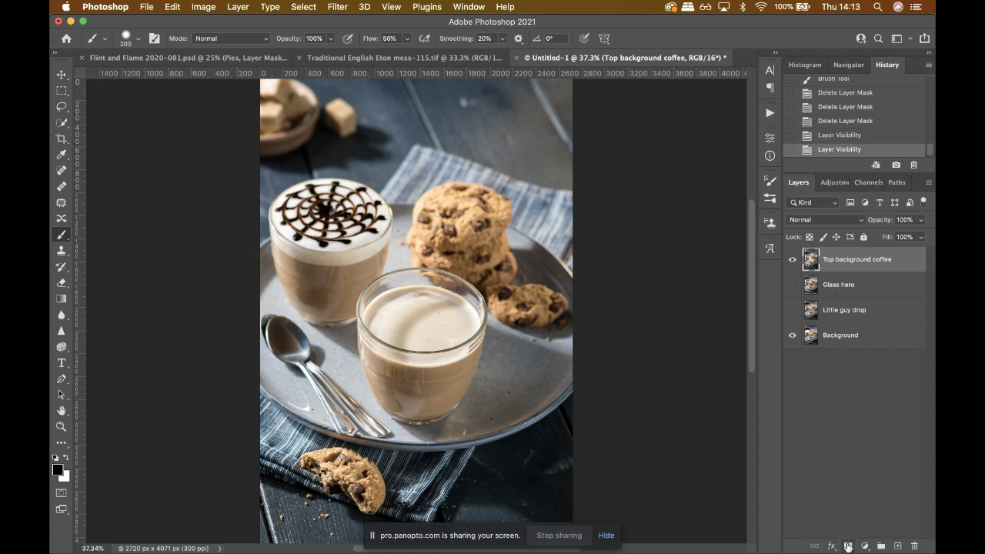
{"action": "left_click", "coordinate": [848, 546]}
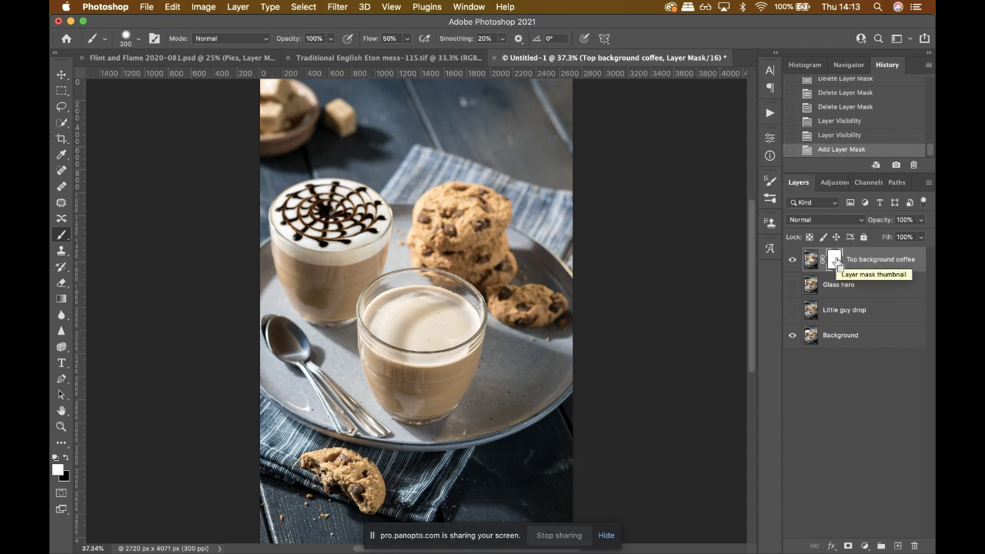
Invert the Top background coffee layer mask to black, flipping it back to white once to compare the effect.
{"action": "key", "text": "super+i"}
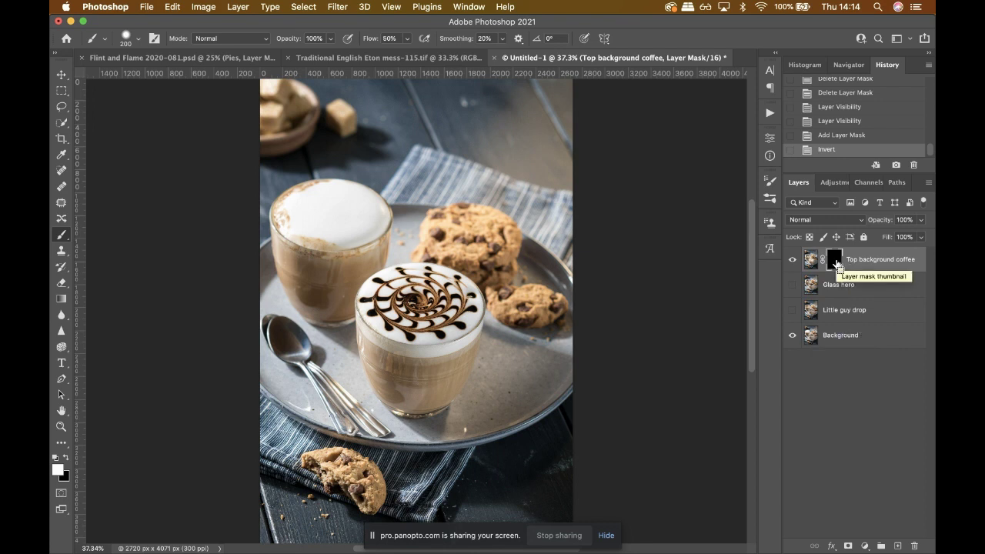
{"action": "key", "text": "super+i"}
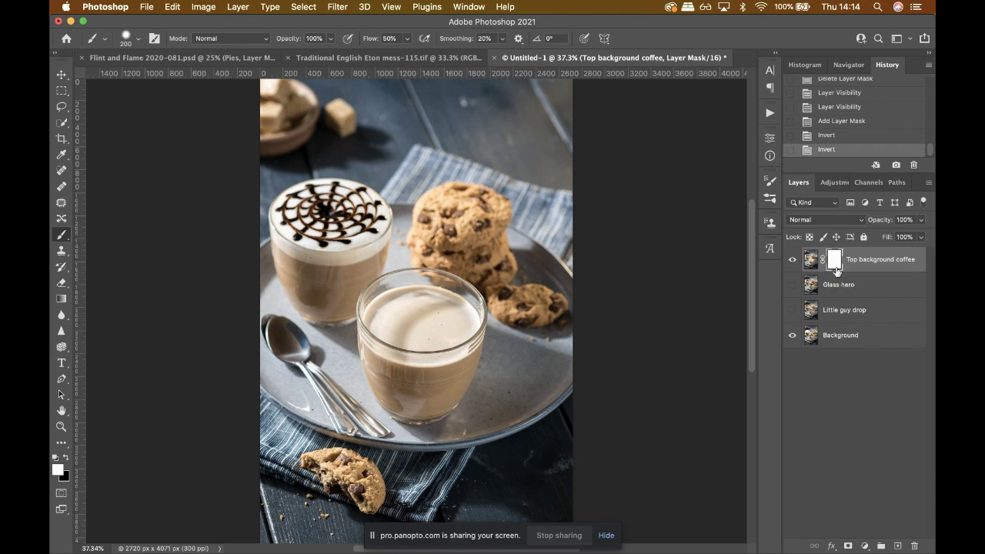
{"action": "key", "text": "super+i"}
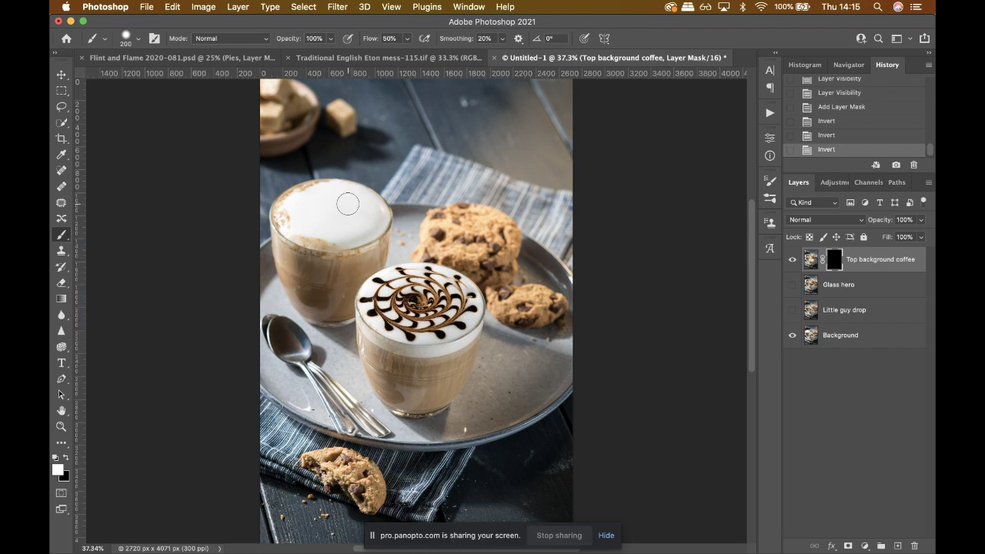
Try painting white on the mask over the rear coffee's foam at 100% and 43% brush opacity, undoing each stroke.
{"action": "mouse_move", "coordinate": [347, 203]}
{"action": "left_mouse_down"}
{"action": "mouse_move", "coordinate": [324, 217]}
{"action": "mouse_move", "coordinate": [342, 228]}
{"action": "mouse_move", "coordinate": [308, 208]}
{"action": "left_mouse_up"}
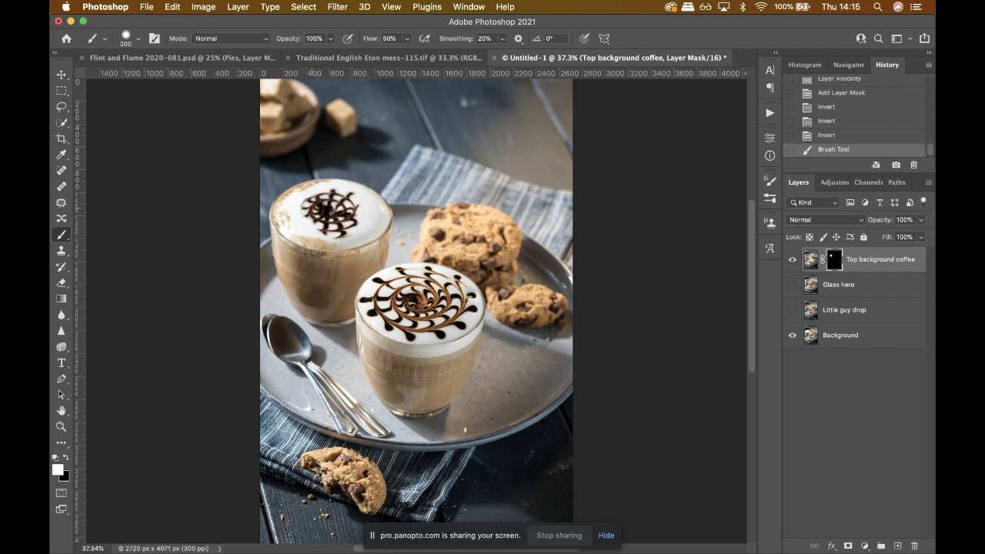
{"action": "key", "text": "super+z"}
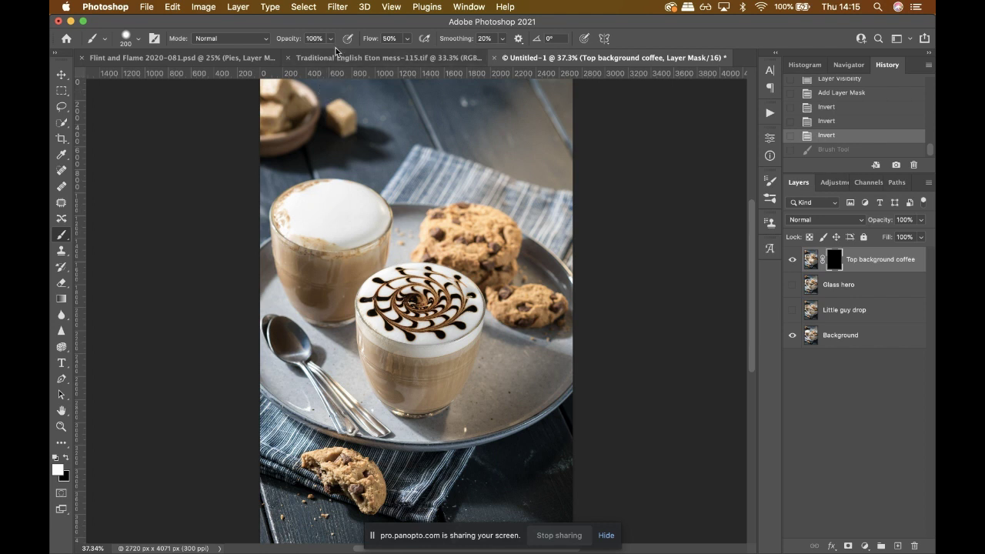
{"action": "left_click_drag", "start_coordinate": [330, 38], "coordinate": [300, 55]}
{"action": "mouse_move", "coordinate": [339, 180]}
{"action": "left_mouse_down"}
{"action": "mouse_move", "coordinate": [343, 207]}
{"action": "mouse_move", "coordinate": [314, 211]}
{"action": "mouse_move", "coordinate": [340, 206]}
{"action": "mouse_move", "coordinate": [309, 225]}
{"action": "mouse_move", "coordinate": [345, 213]}
{"action": "mouse_move", "coordinate": [306, 226]}
{"action": "mouse_move", "coordinate": [329, 206]}
{"action": "mouse_move", "coordinate": [372, 207]}
{"action": "mouse_move", "coordinate": [327, 204]}
{"action": "mouse_move", "coordinate": [331, 164]}
{"action": "left_mouse_up"}
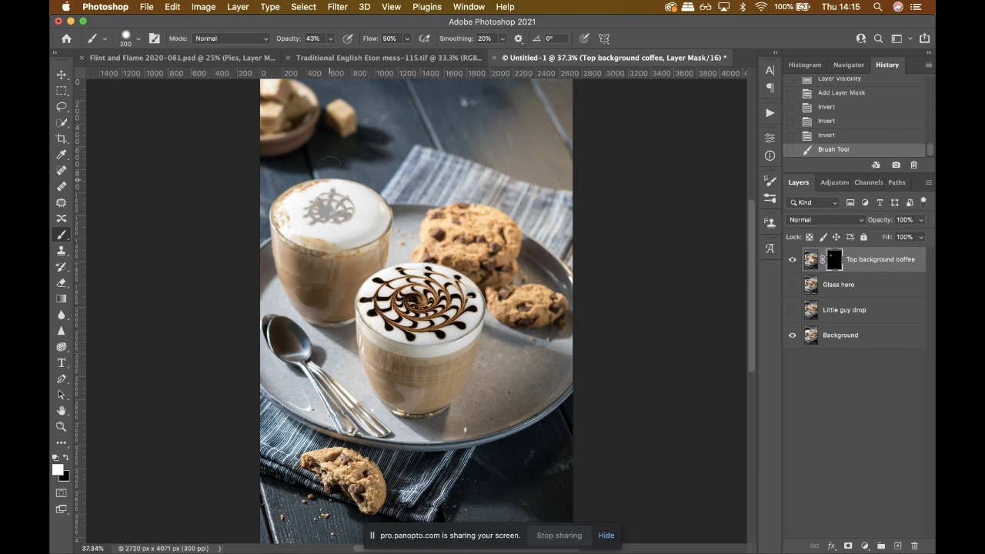
{"action": "key", "text": "super+z"}
Return the brush opacity to 100%, paint a test stroke on the mask over the rear coffee's foam, and undo it.
{"action": "left_click", "coordinate": [329, 39]}
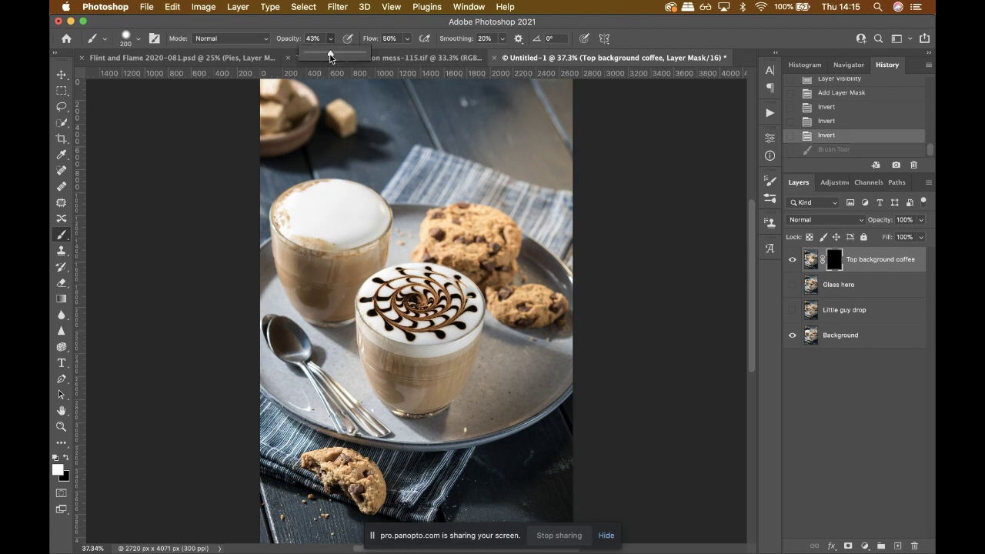
{"action": "left_click_drag", "start_coordinate": [329, 56], "coordinate": [416, 59]}
{"action": "left_click", "coordinate": [321, 208]}
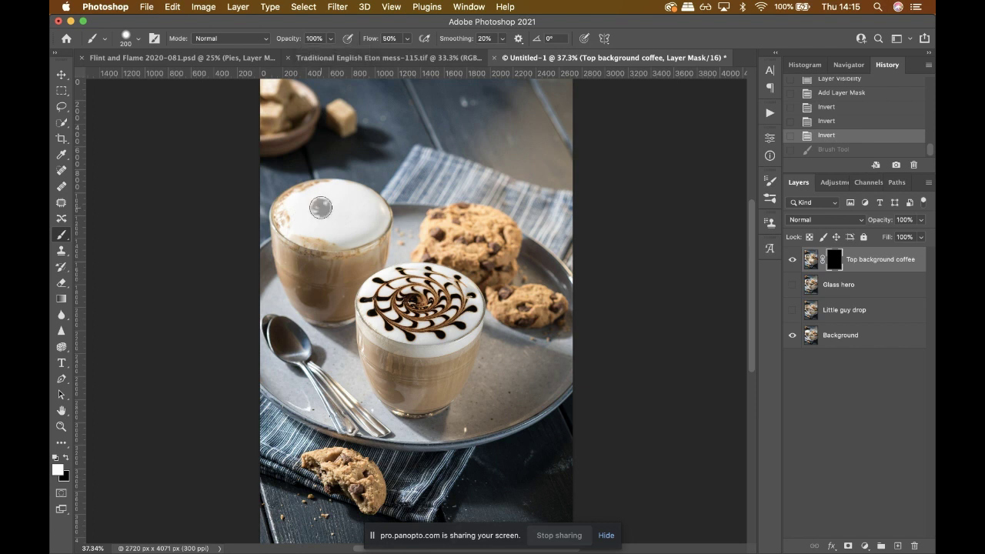
{"action": "mouse_move", "coordinate": [329, 210]}
{"action": "left_mouse_down"}
{"action": "mouse_move", "coordinate": [348, 212]}
{"action": "mouse_move", "coordinate": [307, 215]}
{"action": "mouse_move", "coordinate": [317, 209]}
{"action": "mouse_move", "coordinate": [332, 228]}
{"action": "left_mouse_up"}
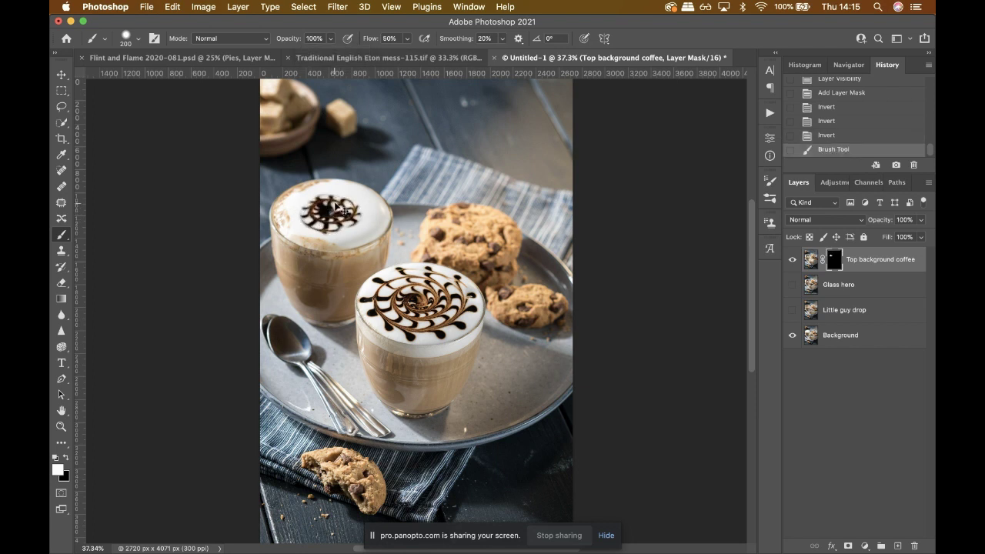
{"action": "key", "text": "super+z"}
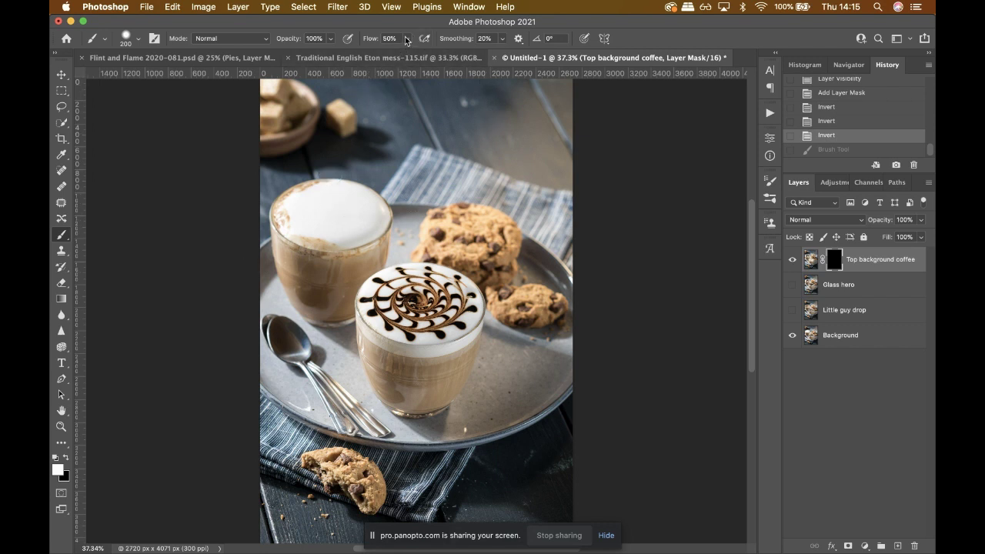
Check the brush size and hardness, paint a test stroke in white on the mask over the rear coffee's foam, and undo it.
{"action": "left_click", "coordinate": [139, 43]}
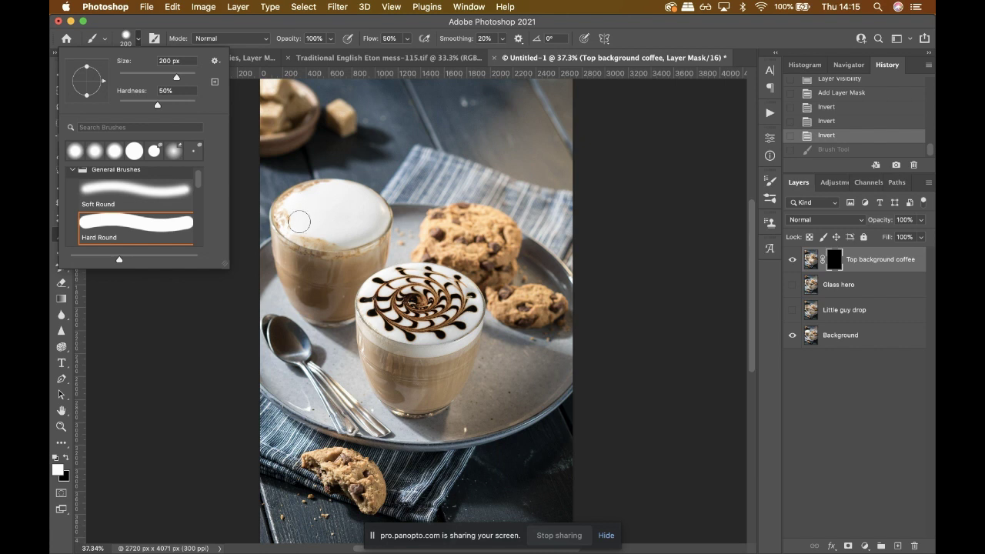
{"action": "left_click", "coordinate": [219, 300]}
{"action": "mouse_move", "coordinate": [284, 201]}
{"action": "left_mouse_down"}
{"action": "mouse_move", "coordinate": [364, 207]}
{"action": "mouse_move", "coordinate": [297, 215]}
{"action": "mouse_move", "coordinate": [310, 191]}
{"action": "mouse_move", "coordinate": [368, 196]}
{"action": "mouse_move", "coordinate": [375, 231]}
{"action": "mouse_move", "coordinate": [277, 221]}
{"action": "mouse_move", "coordinate": [278, 192]}
{"action": "left_mouse_up"}
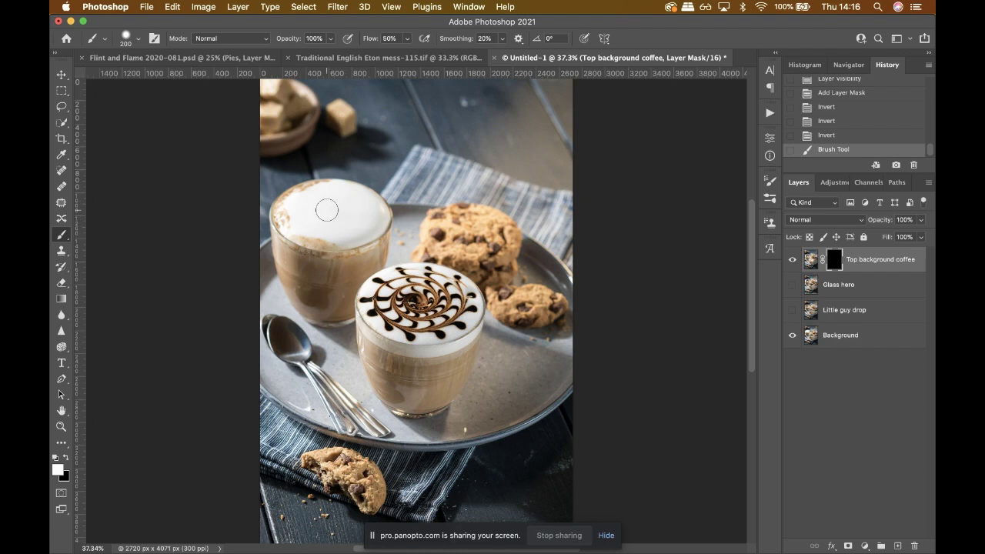
{"action": "key", "text": "z"}
{"action": "left_click", "coordinate": [326, 209]}
{"action": "left_click", "coordinate": [327, 210]}
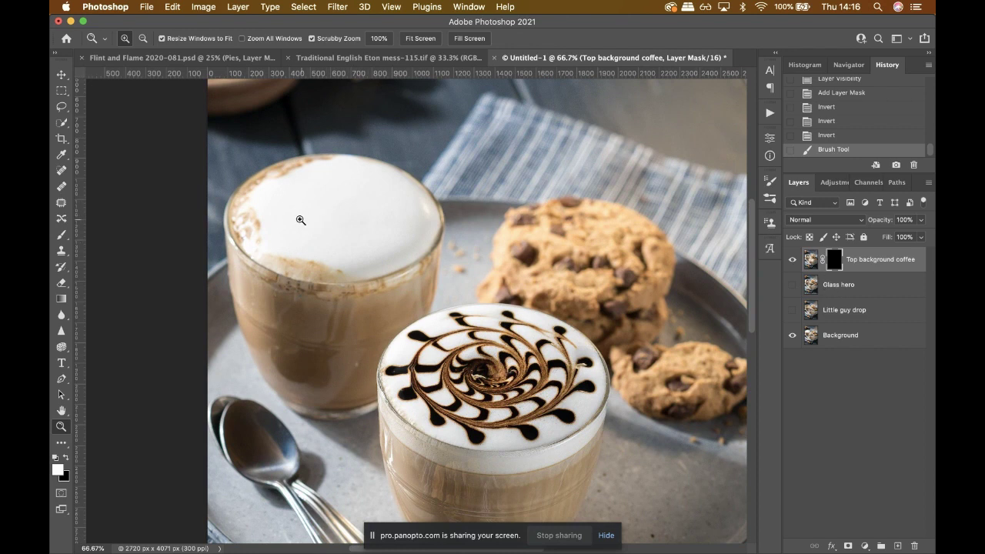
{"action": "key", "text": "b"}
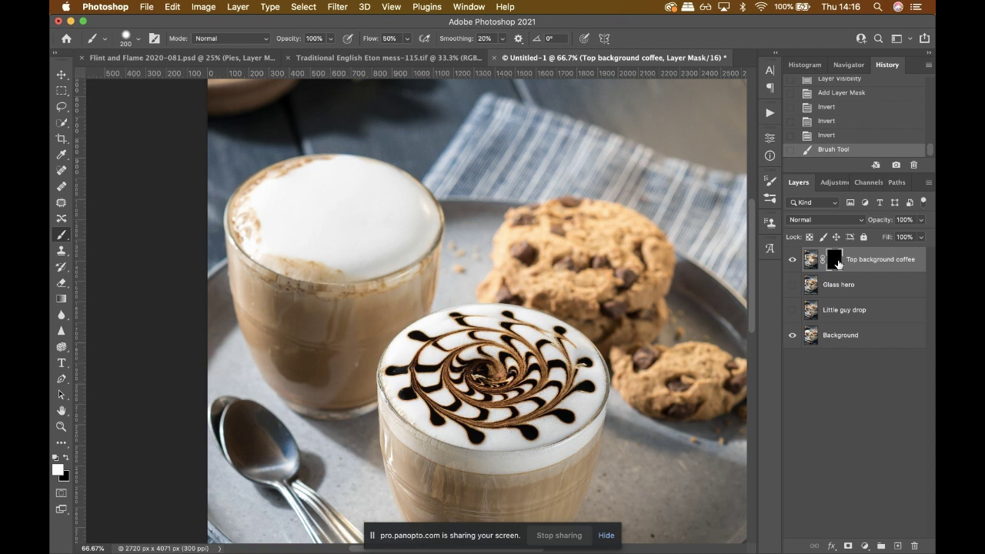
{"action": "mouse_move", "coordinate": [332, 197]}
{"action": "left_mouse_down"}
{"action": "mouse_move", "coordinate": [351, 217]}
{"action": "mouse_move", "coordinate": [371, 207]}
{"action": "mouse_move", "coordinate": [345, 192]}
{"action": "left_mouse_up"}
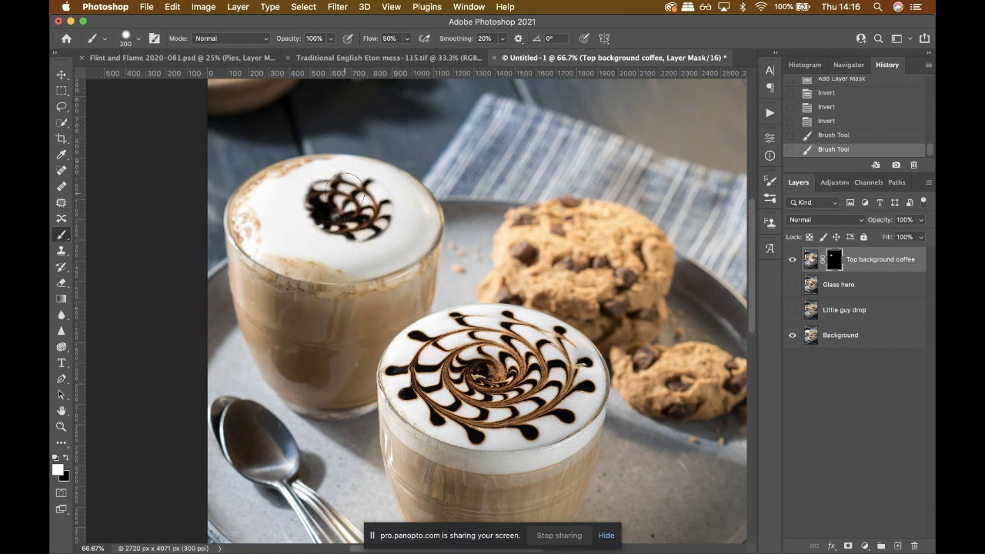
{"action": "key", "text": "super+z"}
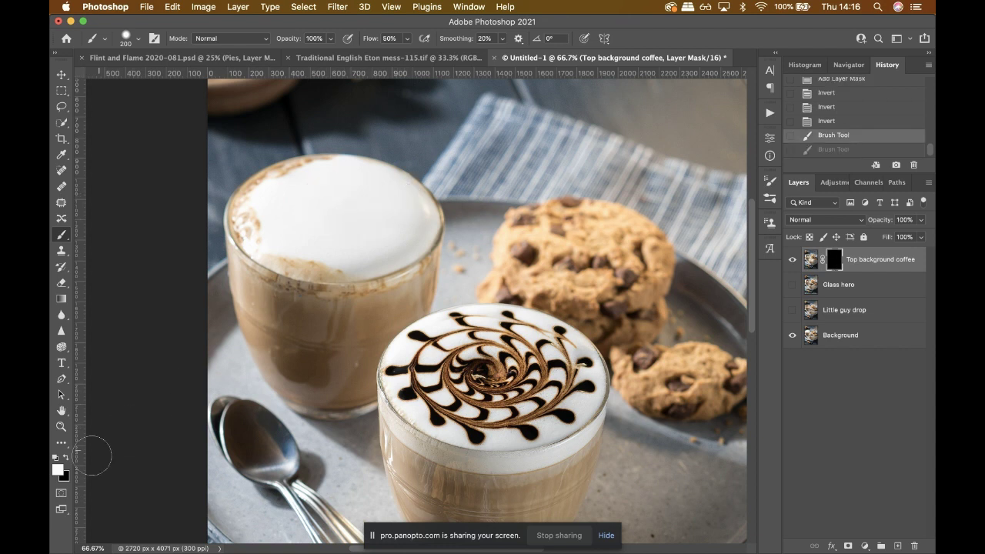
Try painting white on the Top background coffee mask over the middle of the rear foam, and paint it away in black.
{"action": "key", "text": "x"}
{"action": "mouse_move", "coordinate": [346, 213]}
{"action": "left_mouse_down"}
{"action": "mouse_move", "coordinate": [314, 221]}
{"action": "mouse_move", "coordinate": [310, 208]}
{"action": "mouse_move", "coordinate": [336, 204]}
{"action": "left_mouse_up"}
{"action": "key", "text": "x"}
{"action": "key", "text": "x"}
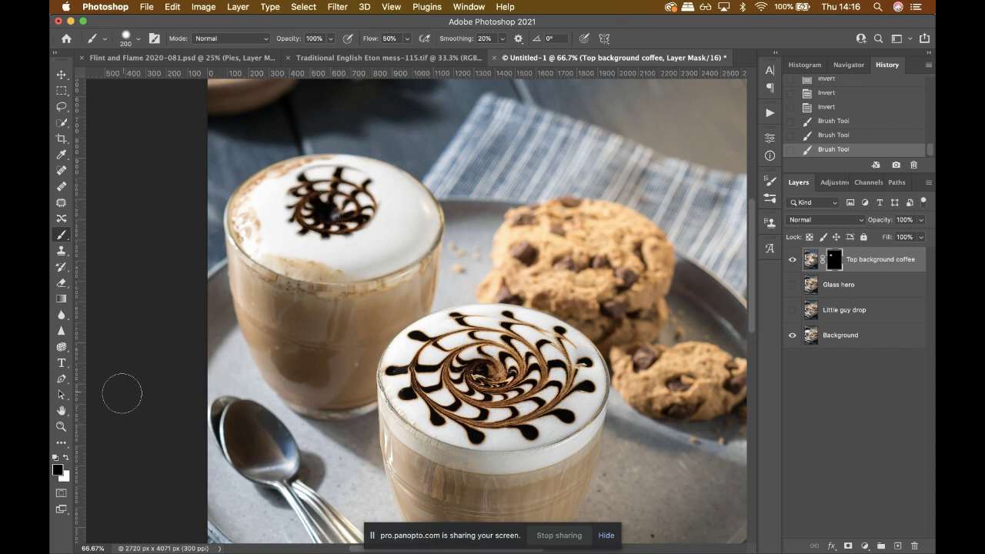
{"action": "mouse_move", "coordinate": [327, 209]}
{"action": "left_mouse_down"}
{"action": "mouse_move", "coordinate": [295, 222]}
{"action": "mouse_move", "coordinate": [345, 237]}
{"action": "mouse_move", "coordinate": [372, 203]}
{"action": "mouse_move", "coordinate": [332, 181]}
{"action": "mouse_move", "coordinate": [304, 183]}
{"action": "mouse_move", "coordinate": [298, 196]}
{"action": "mouse_move", "coordinate": [333, 213]}
{"action": "mouse_move", "coordinate": [342, 204]}
{"action": "mouse_move", "coordinate": [293, 194]}
{"action": "left_mouse_up"}
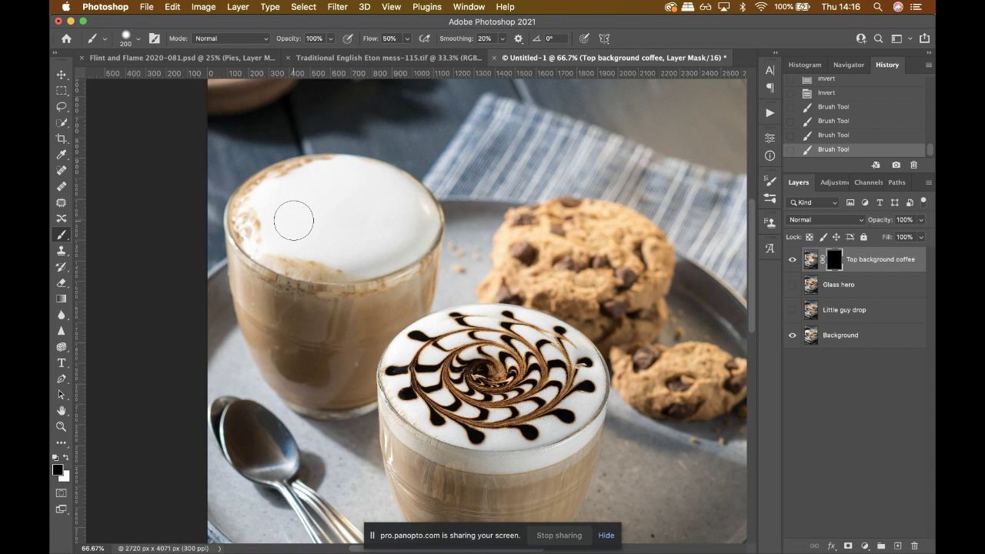
Paint white over the rear coffee's entire foam on the Top background coffee mask with a 300 px brush.
{"action": "key", "text": "x"}
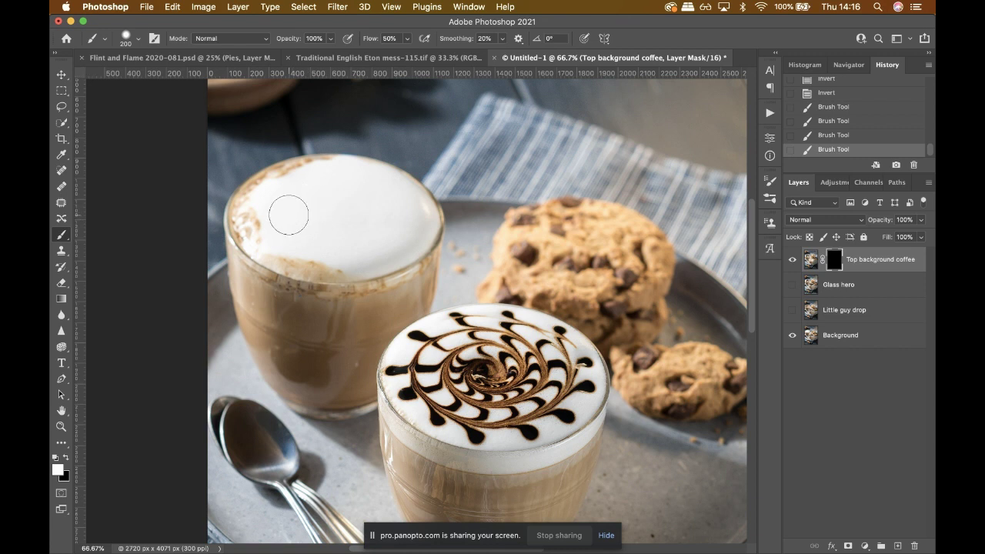
{"action": "key", "text": "bracketright"}
{"action": "key", "text": "bracketright"}
{"action": "mouse_move", "coordinate": [283, 201]}
{"action": "left_mouse_down"}
{"action": "mouse_move", "coordinate": [292, 244]}
{"action": "mouse_move", "coordinate": [359, 259]}
{"action": "mouse_move", "coordinate": [388, 250]}
{"action": "mouse_move", "coordinate": [400, 219]}
{"action": "mouse_move", "coordinate": [389, 204]}
{"action": "mouse_move", "coordinate": [358, 189]}
{"action": "mouse_move", "coordinate": [297, 184]}
{"action": "mouse_move", "coordinate": [269, 199]}
{"action": "mouse_move", "coordinate": [257, 235]}
{"action": "mouse_move", "coordinate": [260, 210]}
{"action": "mouse_move", "coordinate": [249, 254]}
{"action": "mouse_move", "coordinate": [327, 290]}
{"action": "mouse_move", "coordinate": [393, 276]}
{"action": "mouse_move", "coordinate": [419, 235]}
{"action": "mouse_move", "coordinate": [418, 213]}
{"action": "mouse_move", "coordinate": [400, 192]}
{"action": "mouse_move", "coordinate": [339, 175]}
{"action": "mouse_move", "coordinate": [301, 187]}
{"action": "mouse_move", "coordinate": [325, 227]}
{"action": "mouse_move", "coordinate": [358, 240]}
{"action": "mouse_move", "coordinate": [304, 206]}
{"action": "mouse_move", "coordinate": [274, 225]}
{"action": "left_mouse_up"}
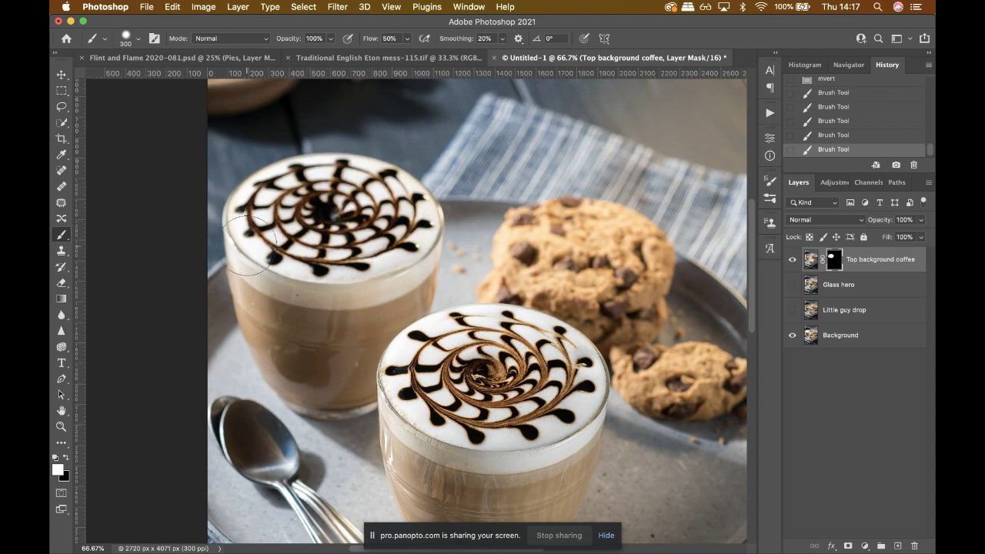
Inspect the masked edge of the rear coffee and toggle the Top background coffee layer's visibility to compare before and after.
{"action": "key", "text": "z"}
{"action": "left_click", "coordinate": [248, 246]}
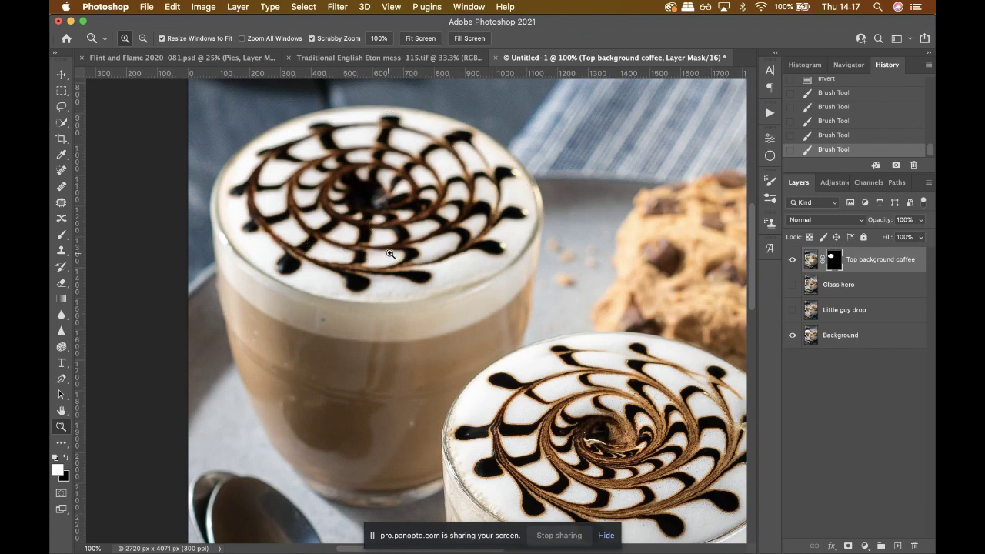
{"action": "key", "text": "super+minus"}
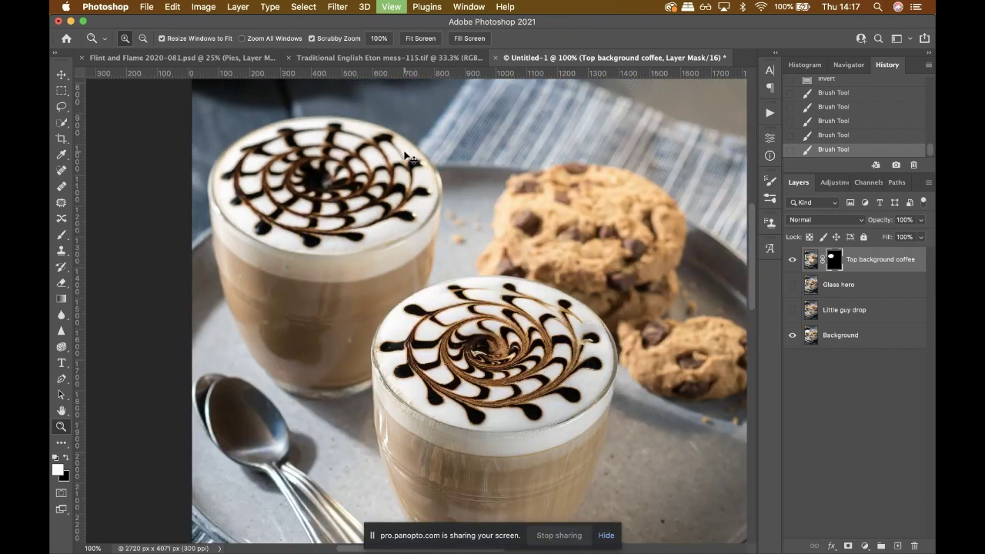
{"action": "key", "text": "super+0"}
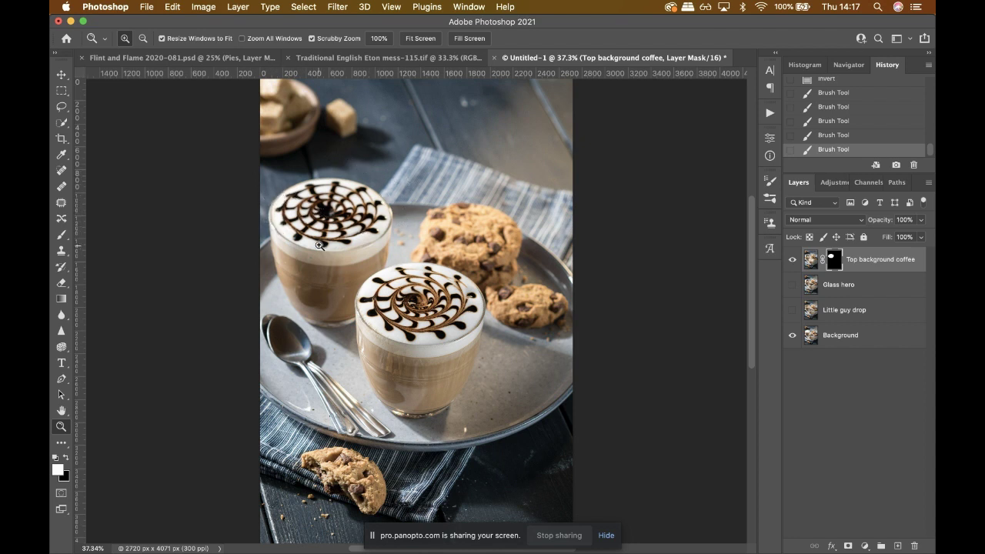
{"action": "left_click", "coordinate": [792, 260]}
{"action": "left_click", "coordinate": [792, 260]}
{"action": "left_click", "coordinate": [792, 260]}
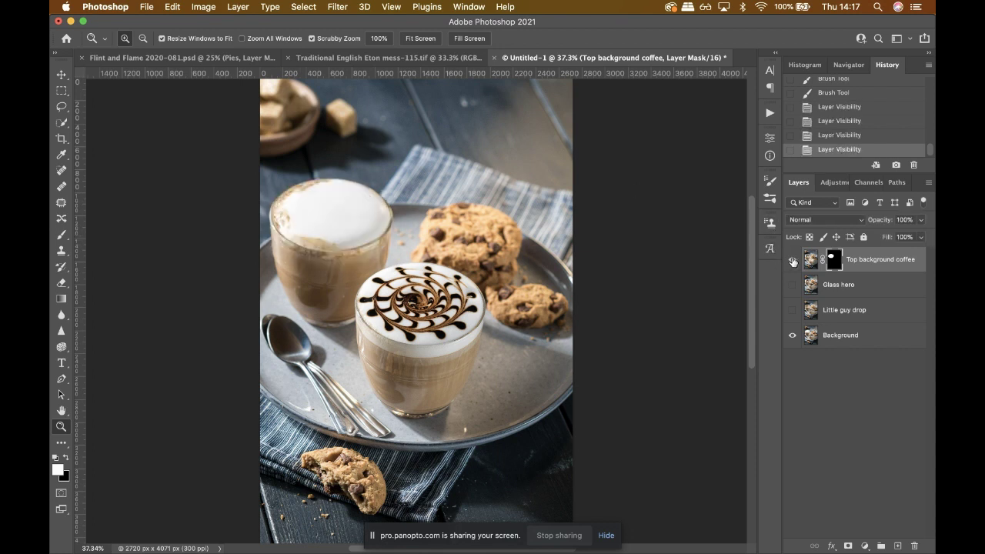
{"action": "left_click", "coordinate": [793, 261]}
{"action": "left_click", "coordinate": [793, 260]}
{"action": "left_click", "coordinate": [792, 261]}
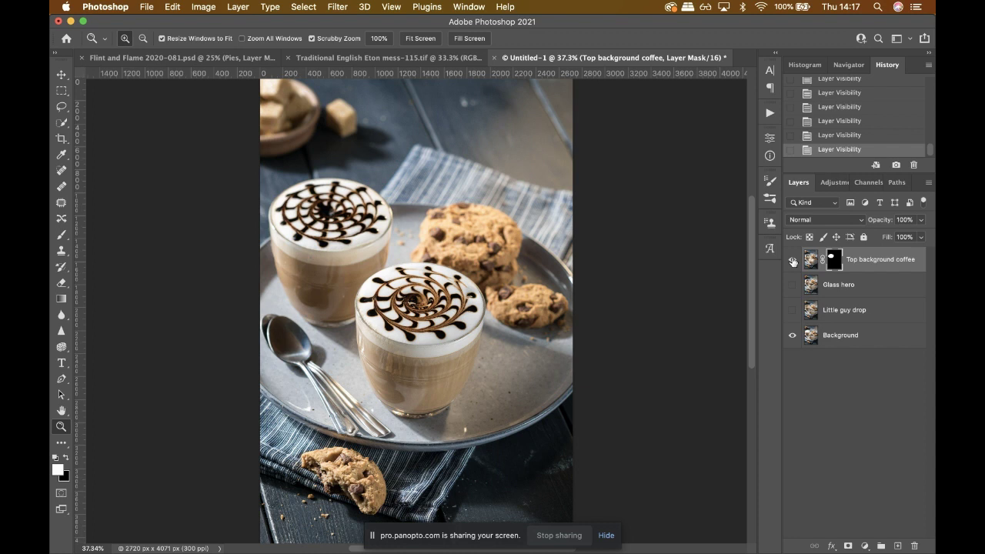
{"action": "left_click", "coordinate": [793, 260]}
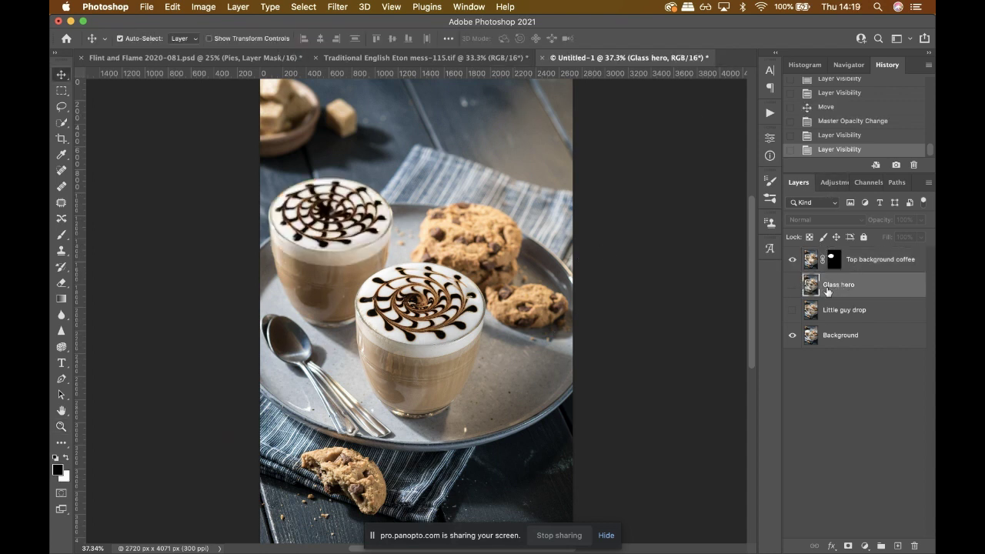
Show the Glass hero layer, toggling its visibility to compare its front glass with the Background layer.
{"action": "double_click", "coordinate": [793, 286]}
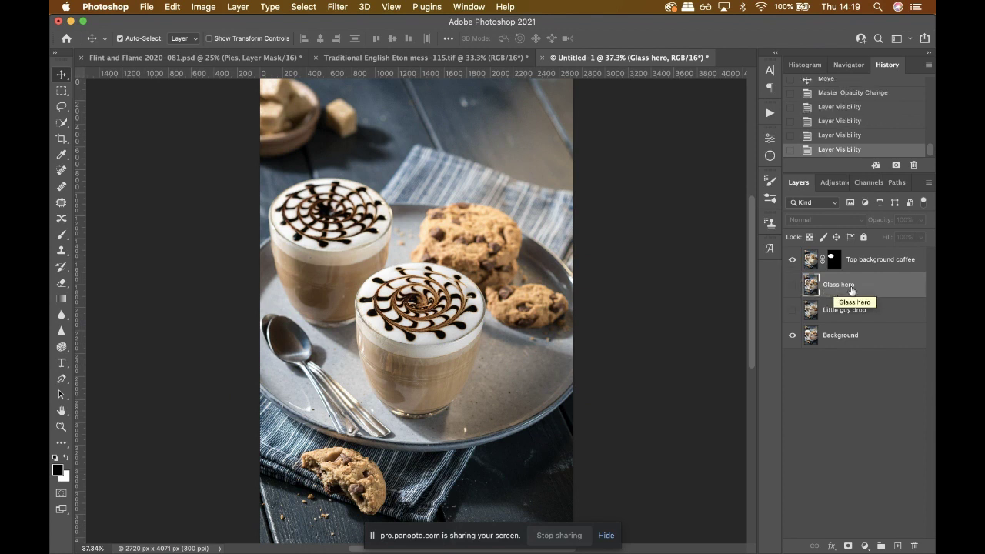
{"action": "left_click", "coordinate": [792, 286]}
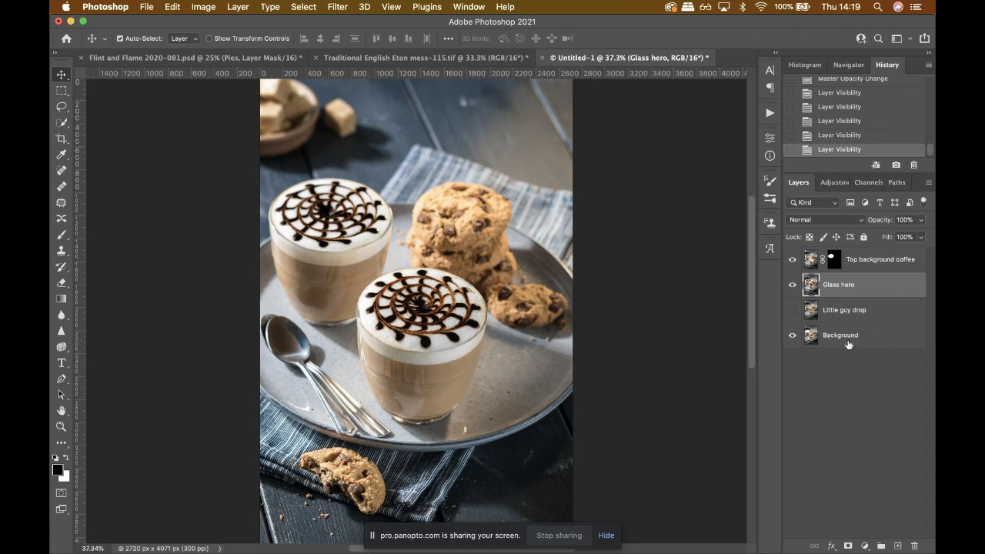
{"action": "left_click", "coordinate": [793, 285]}
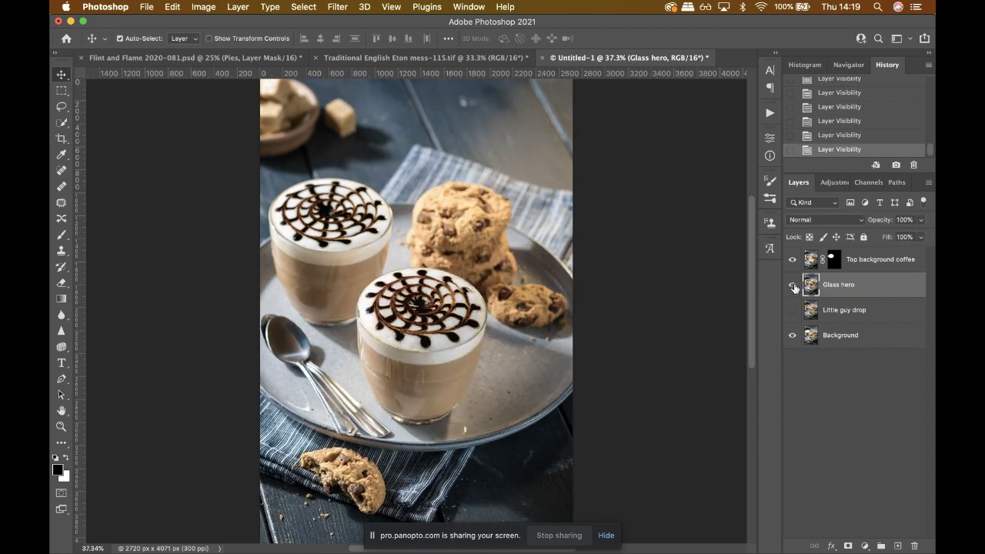
{"action": "left_click", "coordinate": [792, 285]}
{"action": "left_click", "coordinate": [793, 285]}
{"action": "left_click", "coordinate": [792, 285]}
{"action": "left_click", "coordinate": [792, 285]}
{"action": "left_click", "coordinate": [792, 284]}
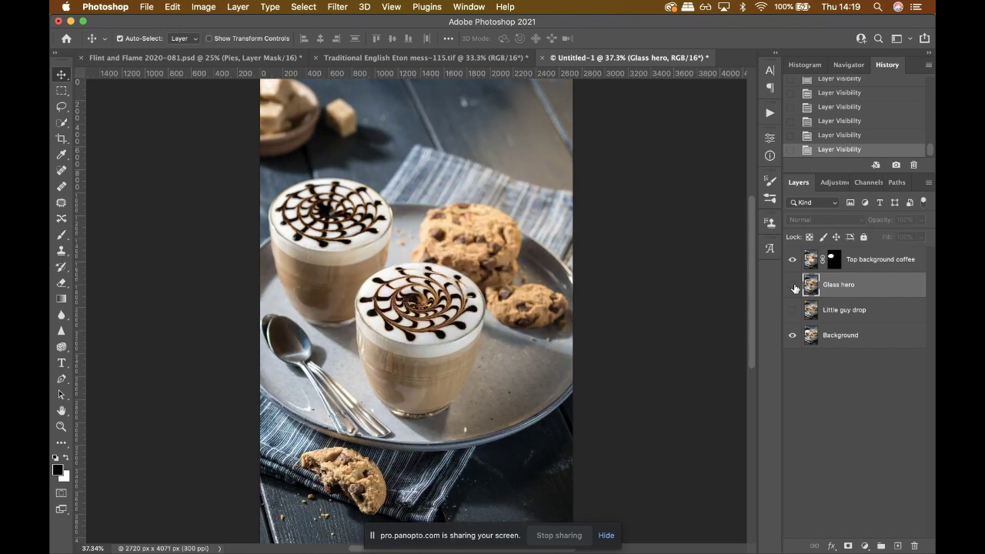
{"action": "left_click", "coordinate": [792, 285]}
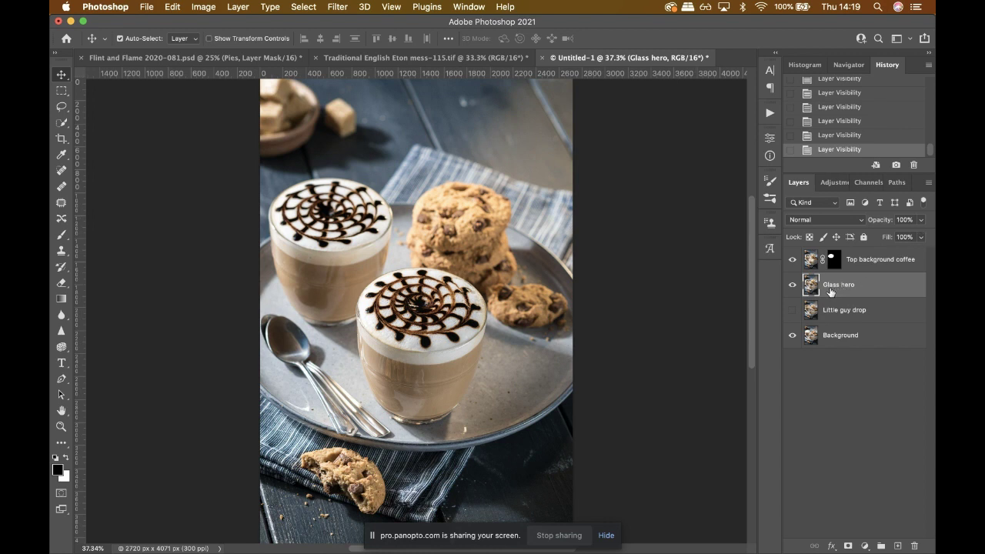
Hide the Top background coffee layer and toggle Glass hero against the Background to compare the two shots alone.
{"action": "left_click", "coordinate": [793, 260]}
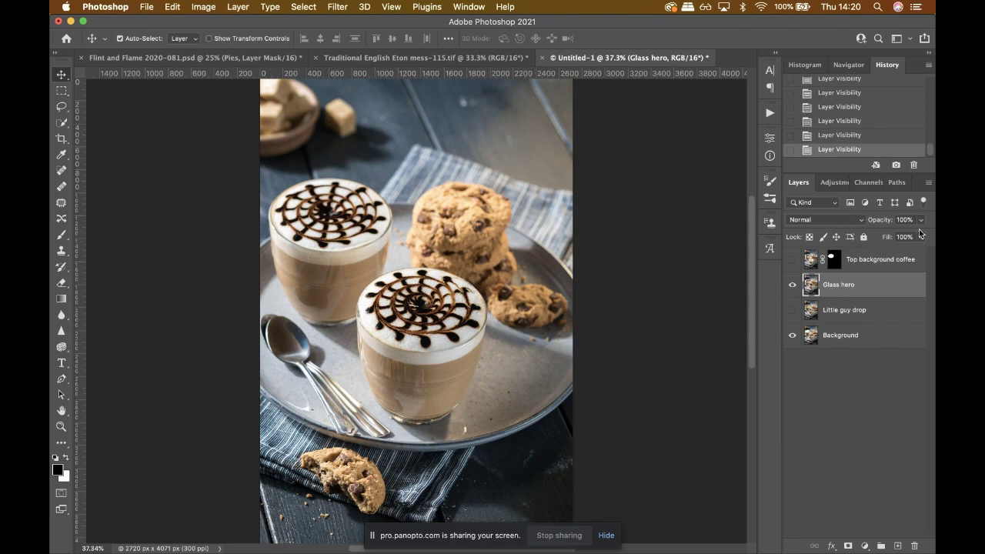
{"action": "left_click", "coordinate": [792, 285]}
{"action": "left_click", "coordinate": [793, 285]}
{"action": "left_click", "coordinate": [792, 285]}
{"action": "left_click", "coordinate": [793, 286]}
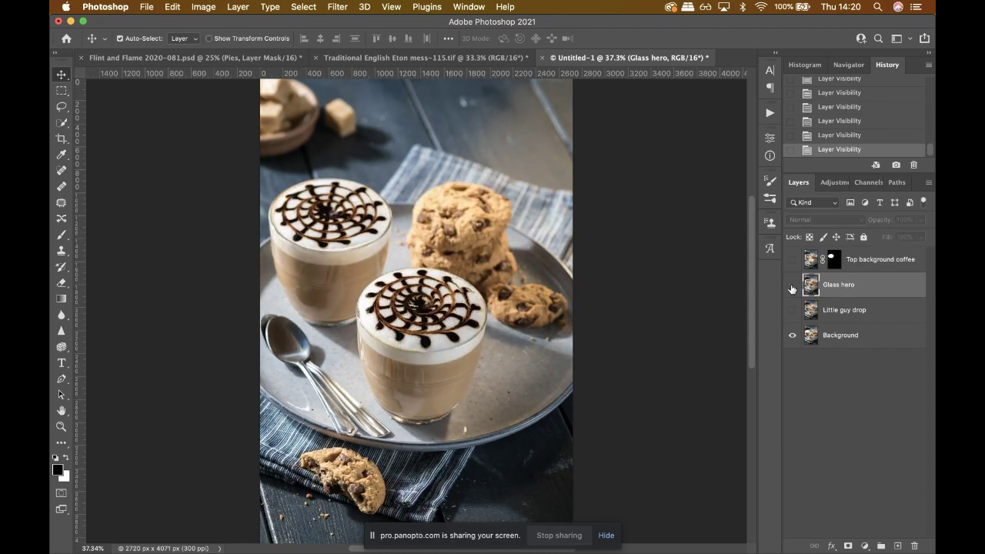
{"action": "left_click", "coordinate": [793, 286]}
{"action": "left_click", "coordinate": [792, 286]}
{"action": "left_click", "coordinate": [793, 287]}
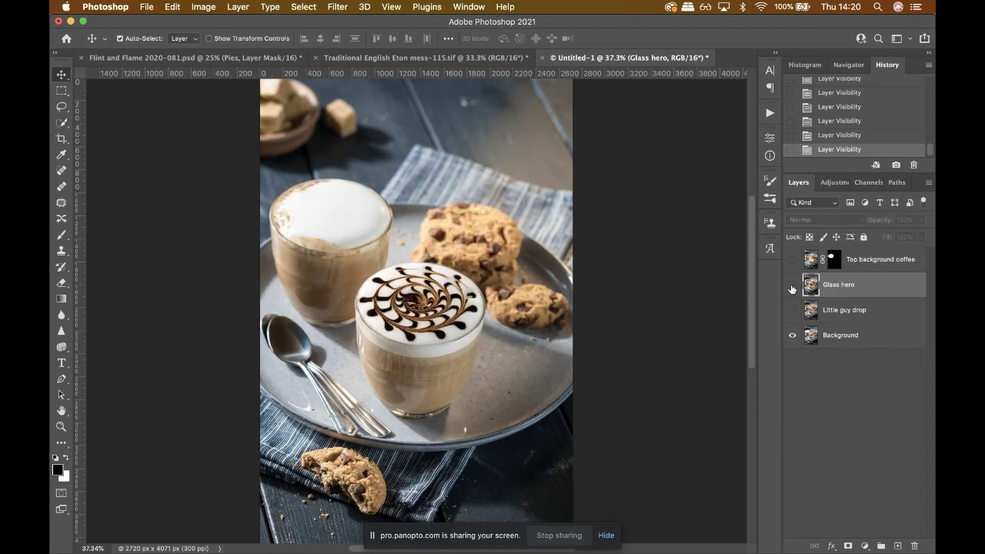
{"action": "left_click", "coordinate": [792, 286]}
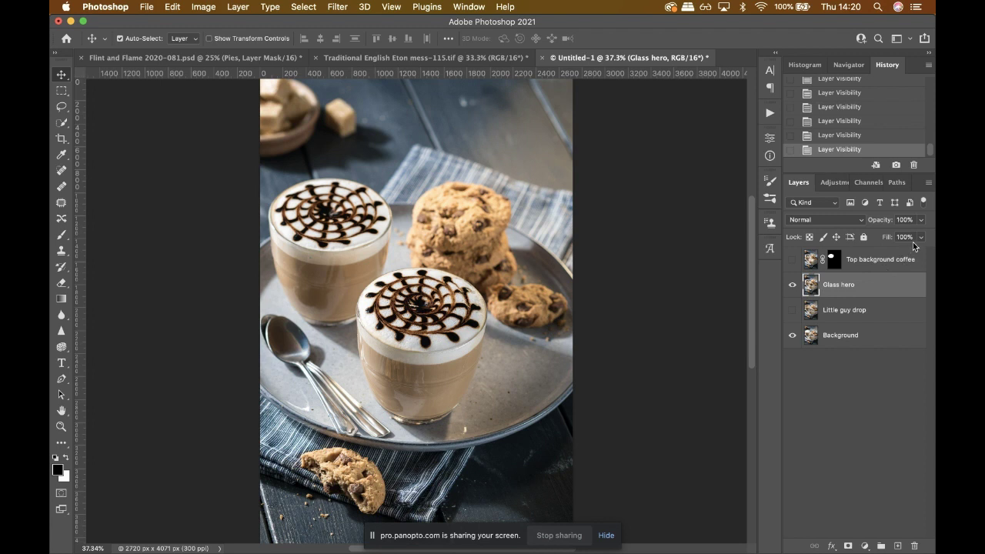
Align the Glass hero layer's front glass with the Background at 55% opacity, moving it about 8 px left and 56 px up, and restore 100% opacity.
{"action": "left_click", "coordinate": [921, 220]}
{"action": "left_click_drag", "start_coordinate": [902, 239], "coordinate": [895, 236]}
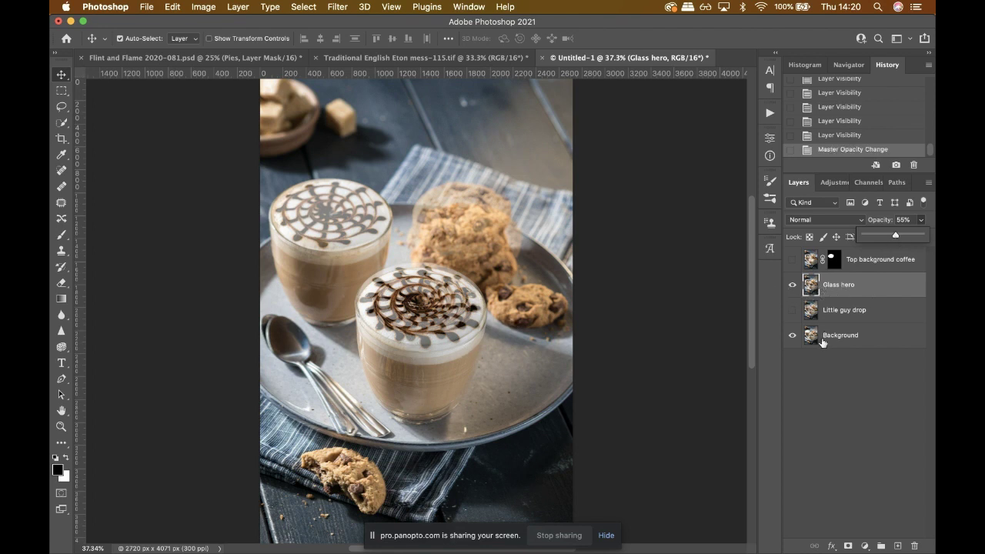
{"action": "left_click", "coordinate": [399, 308]}
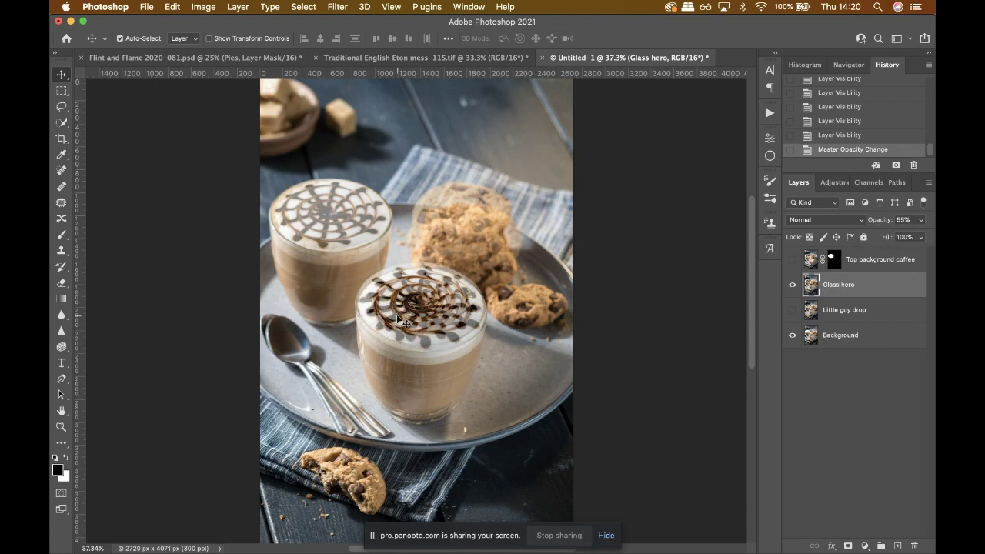
{"action": "mouse_move", "coordinate": [399, 308]}
{"action": "left_mouse_down"}
{"action": "mouse_move", "coordinate": [368, 297]}
{"action": "mouse_move", "coordinate": [412, 327]}
{"action": "mouse_move", "coordinate": [339, 296]}
{"action": "mouse_move", "coordinate": [452, 273]}
{"action": "mouse_move", "coordinate": [397, 311]}
{"action": "left_mouse_up"}
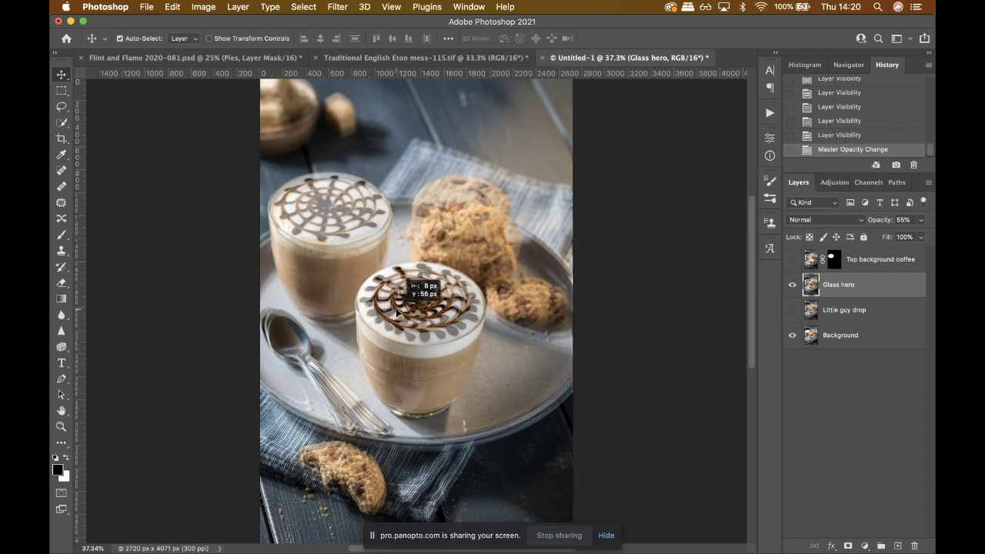
{"action": "left_click_drag", "start_coordinate": [397, 312], "coordinate": [396, 313]}
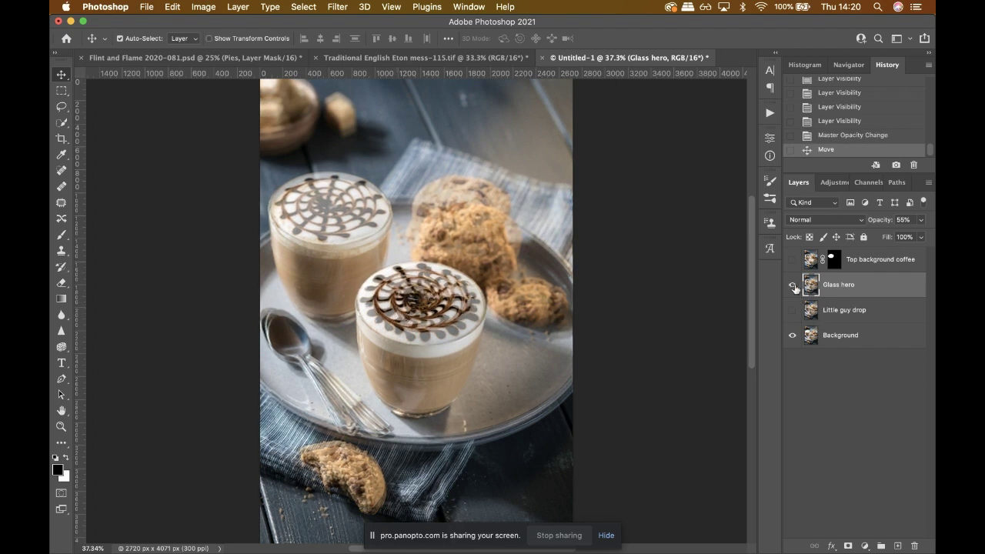
{"action": "left_click", "coordinate": [920, 219]}
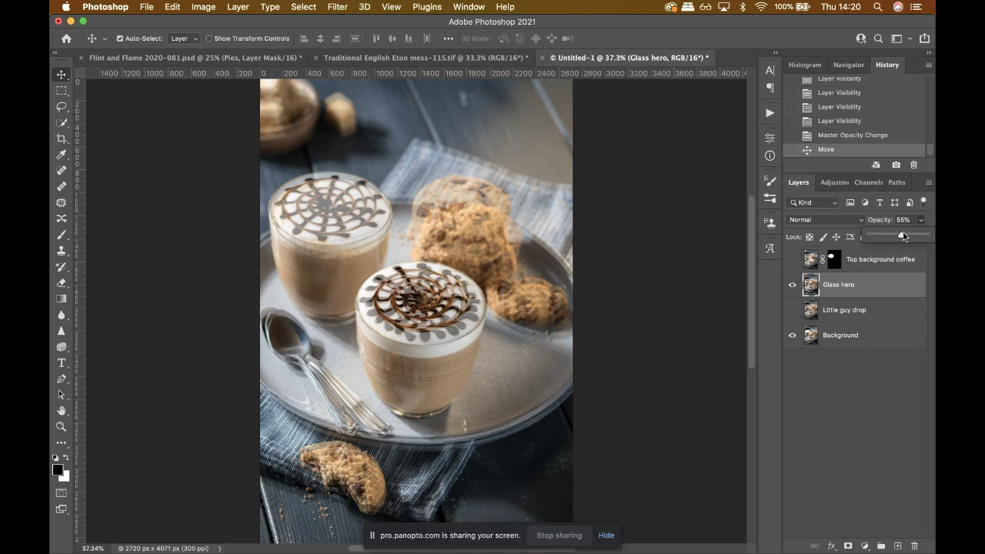
{"action": "left_click_drag", "start_coordinate": [902, 237], "coordinate": [931, 236]}
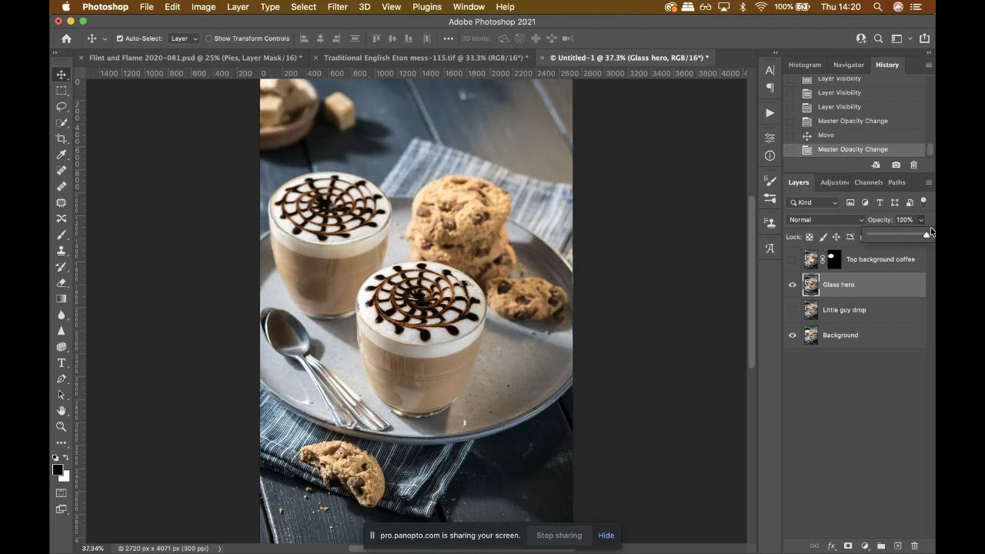
Toggle the Glass hero layer's visibility to check its alignment with the Background, and add a layer mask to it.
{"action": "left_click", "coordinate": [792, 286]}
{"action": "left_click", "coordinate": [792, 286]}
{"action": "left_click", "coordinate": [792, 286]}
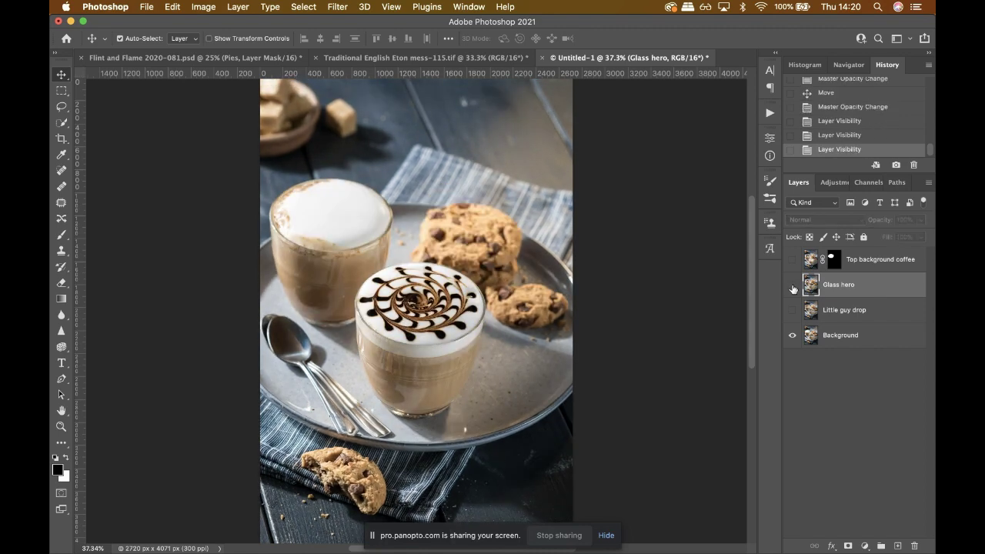
{"action": "left_click", "coordinate": [793, 286]}
{"action": "left_click", "coordinate": [793, 286]}
{"action": "left_click", "coordinate": [793, 286]}
{"action": "left_click", "coordinate": [792, 286]}
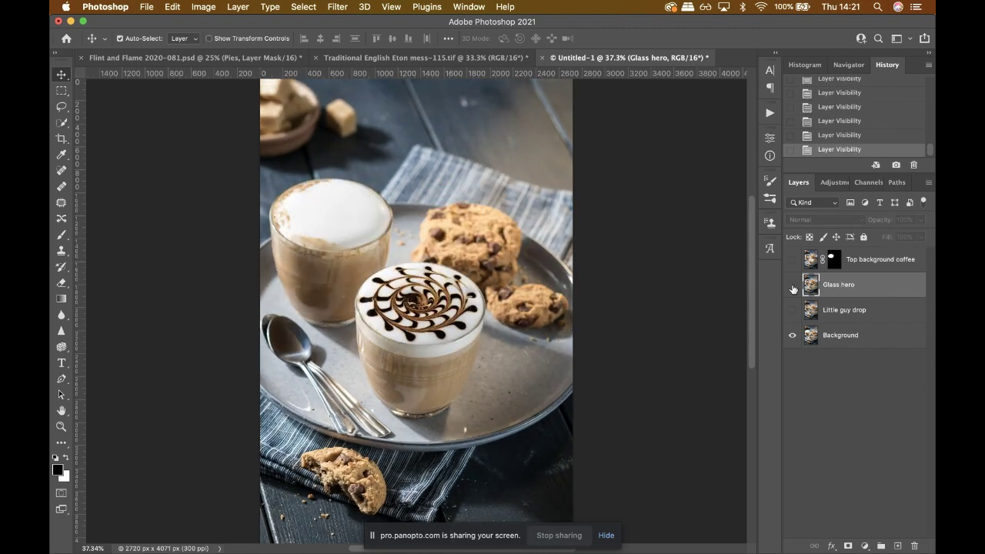
{"action": "left_click", "coordinate": [793, 286]}
{"action": "left_click", "coordinate": [793, 286]}
{"action": "left_click", "coordinate": [792, 286]}
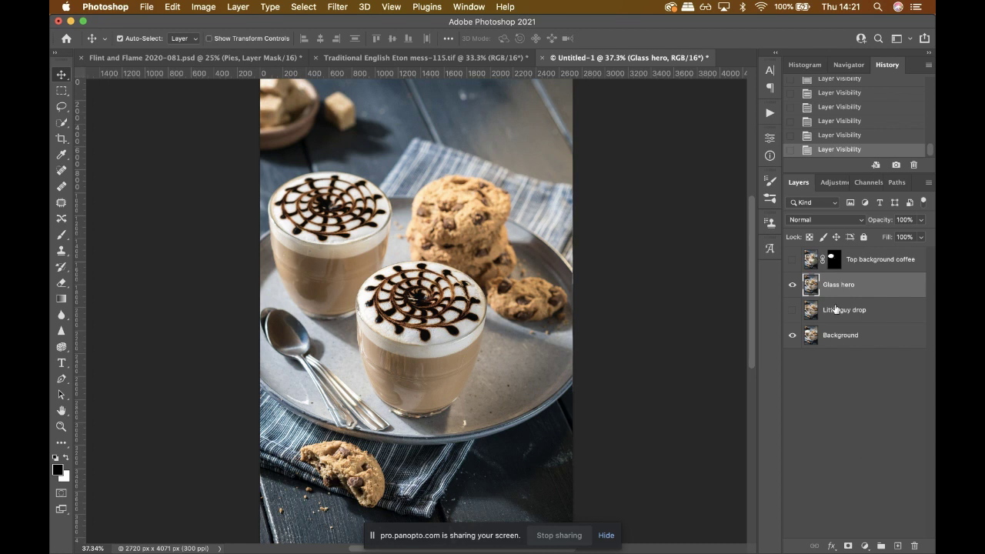
{"action": "left_click", "coordinate": [848, 546]}
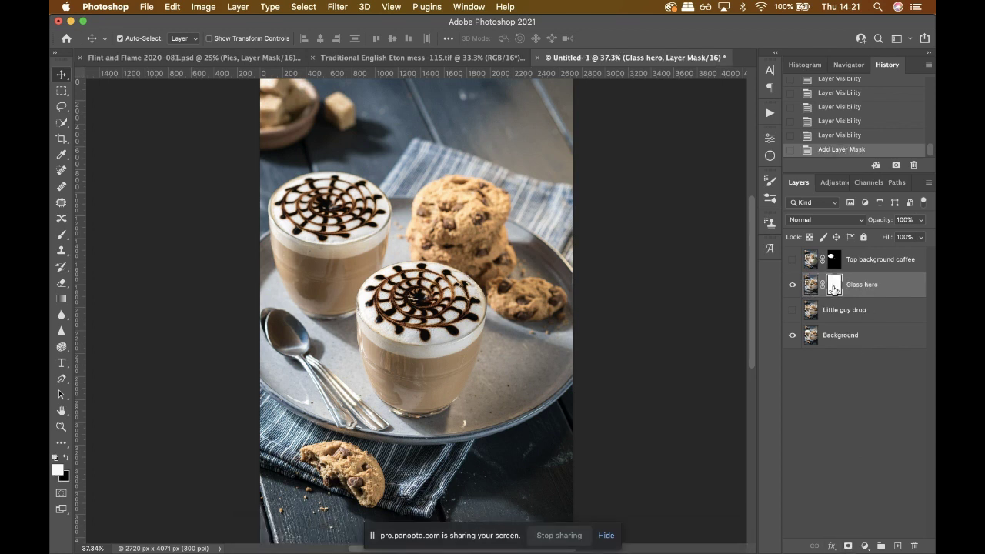
With the Top background coffee layer shown again, invert the Glass hero mask and paint the front glass's coffee body white at 300 px.
{"action": "key", "text": "super+i"}
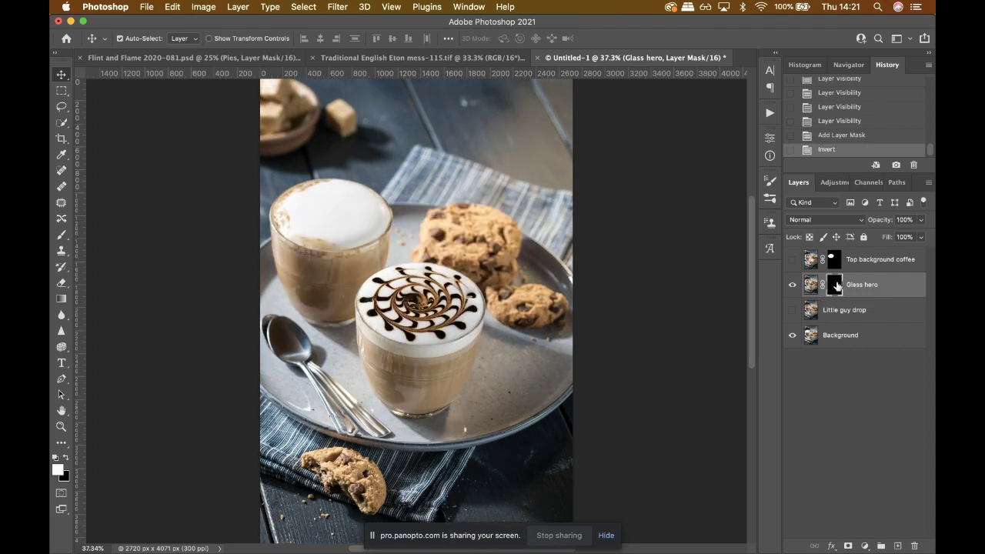
{"action": "left_click", "coordinate": [793, 259]}
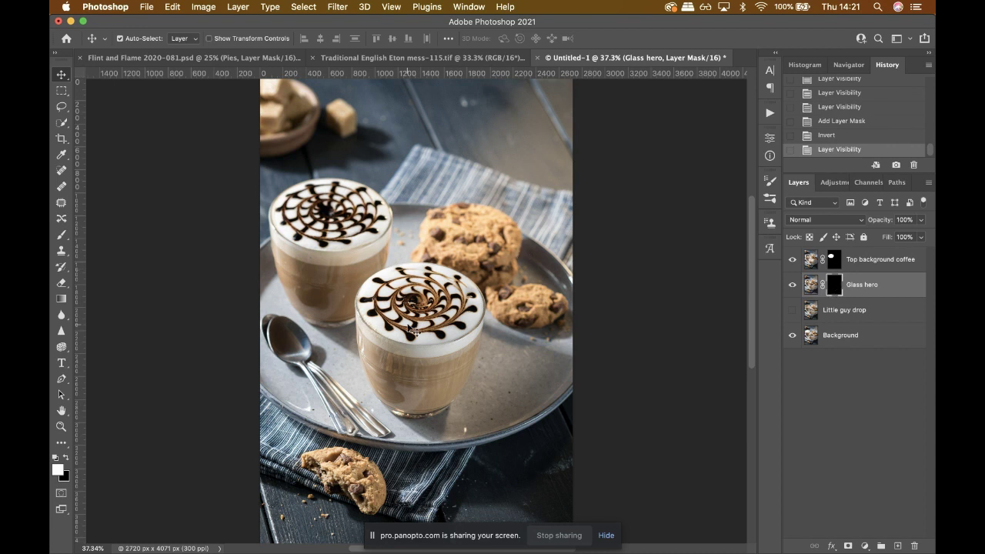
{"action": "key", "text": "b"}
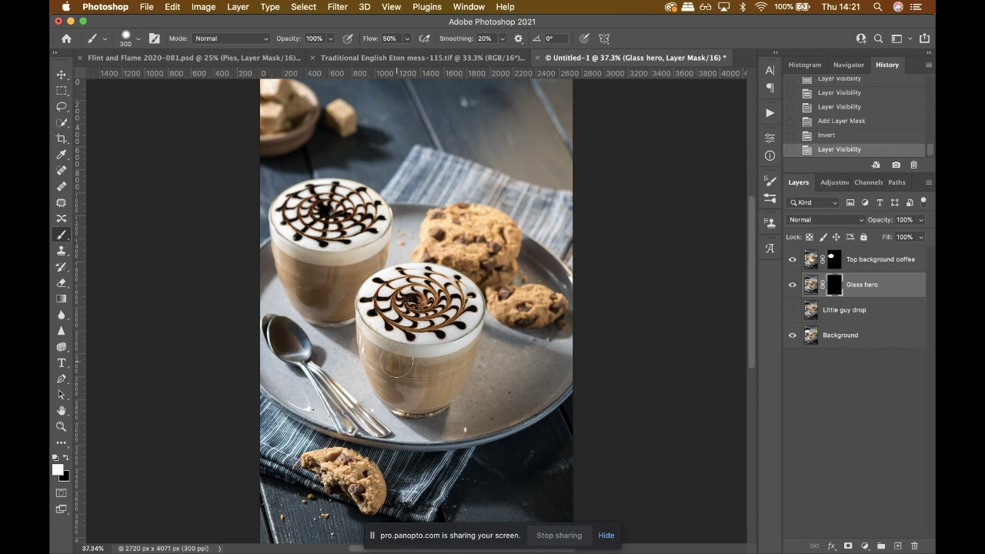
{"action": "key", "text": "x"}
{"action": "key", "text": "x"}
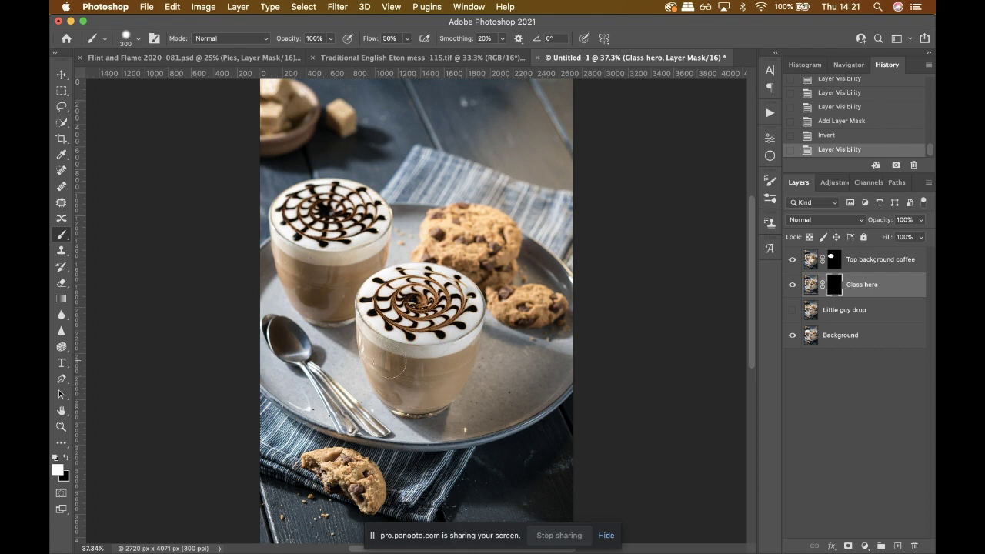
{"action": "left_click", "coordinate": [389, 362]}
Extend the white area of the Glass hero mask towards the front glass's right rim using 150 px and 80 px brushes.
{"action": "key", "text": "z"}
{"action": "left_click", "coordinate": [390, 362]}
{"action": "left_click", "coordinate": [390, 362]}
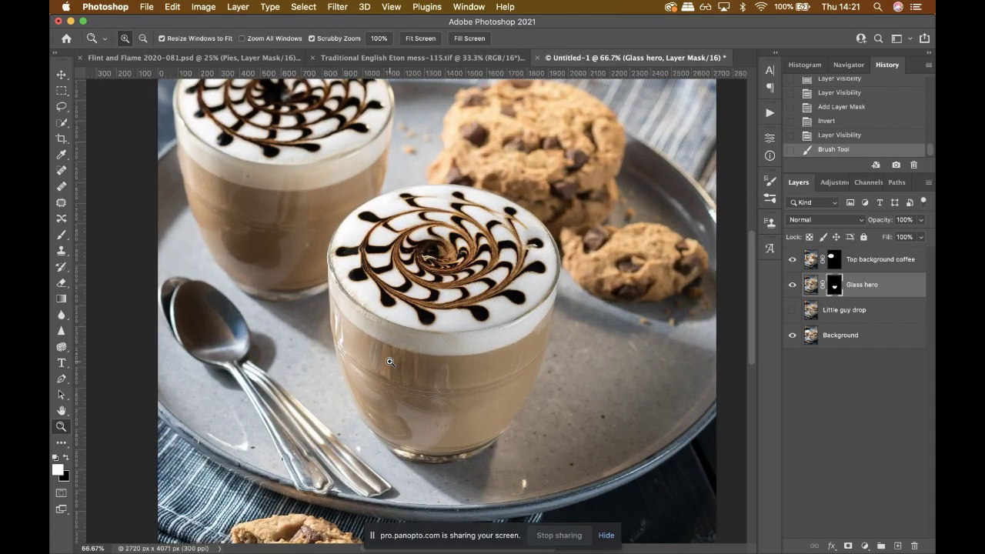
{"action": "key", "text": "b"}
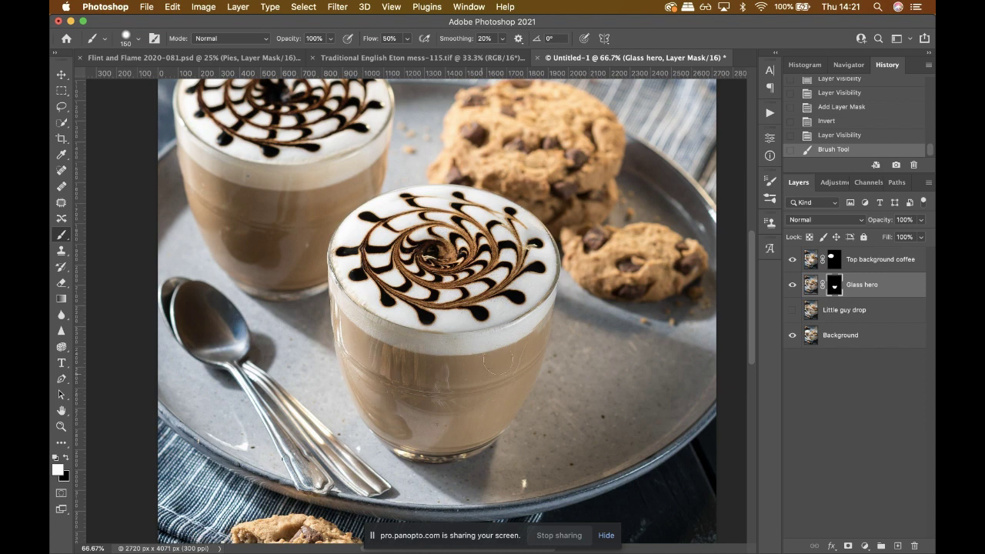
{"action": "left_click", "coordinate": [530, 323]}
{"action": "key", "text": "bracketleft"}
{"action": "key", "text": "bracketleft"}
{"action": "key", "text": "bracketleft"}
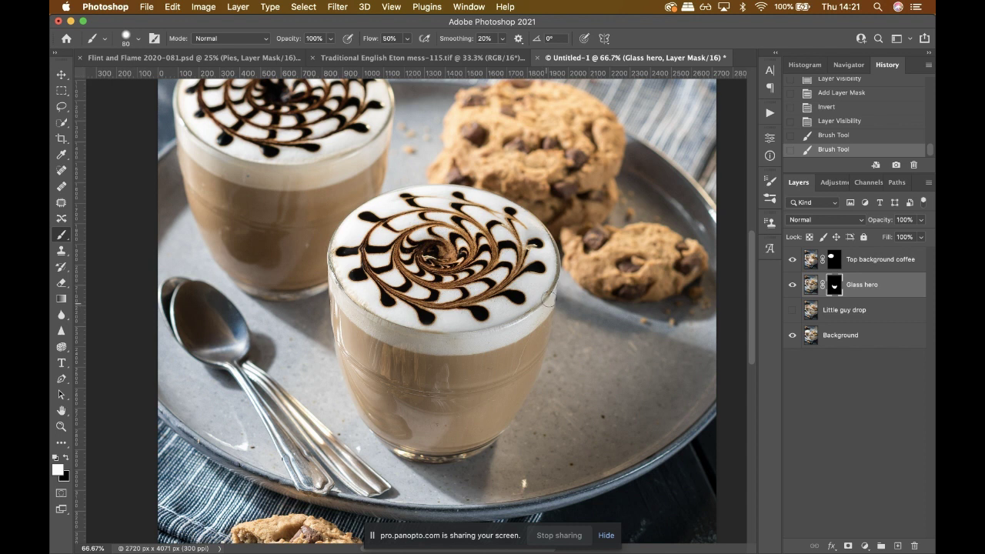
{"action": "left_click", "coordinate": [551, 293]}
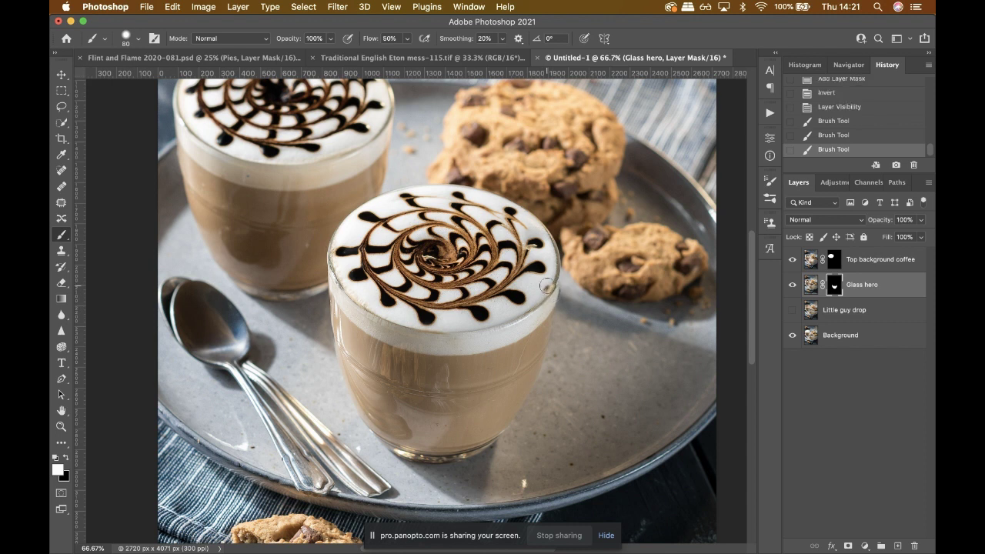
Paint black at 80 px on the Glass hero mask along the front edge of the foam and outside the glass's left rim.
{"action": "key", "text": "x"}
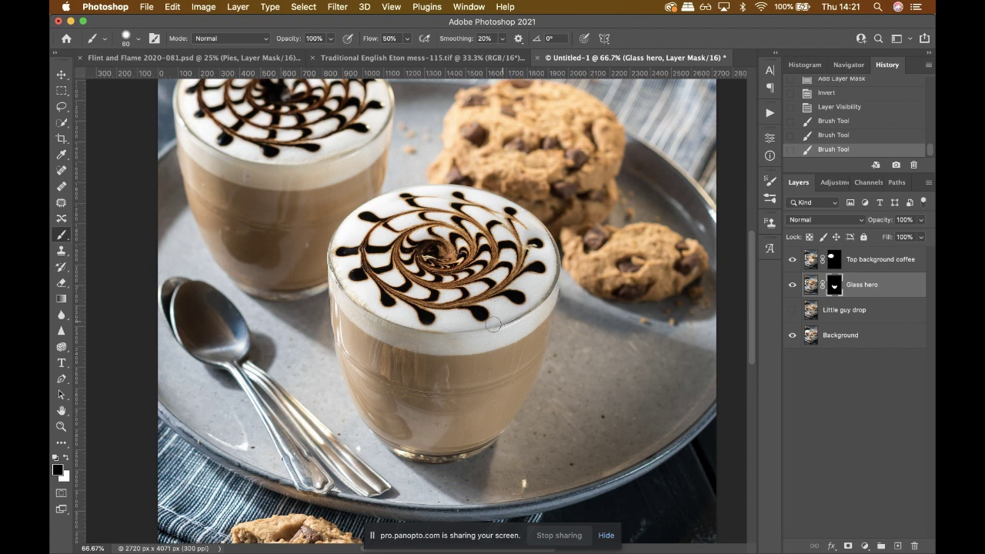
{"action": "left_click_drag", "start_coordinate": [492, 325], "coordinate": [436, 332]}
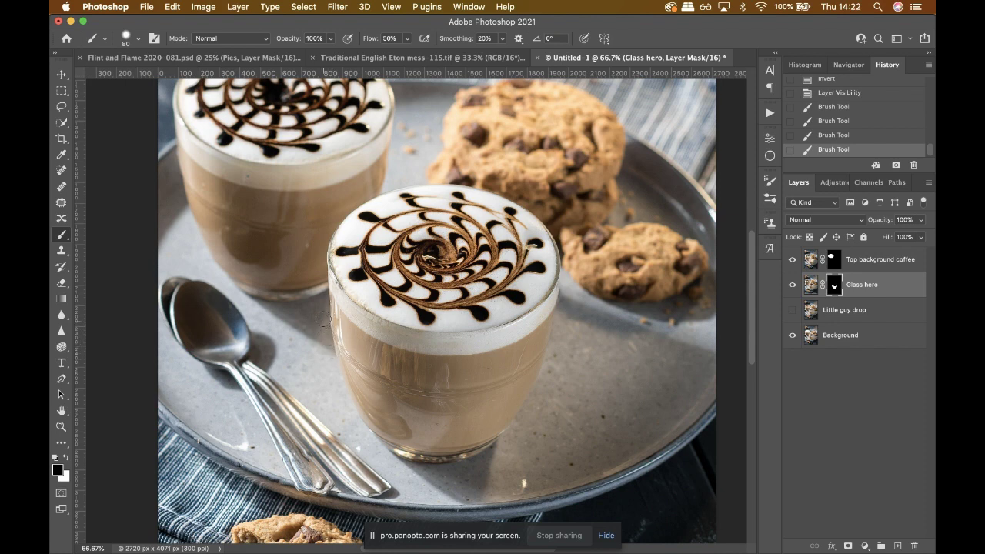
{"action": "left_click_drag", "start_coordinate": [323, 322], "coordinate": [321, 287]}
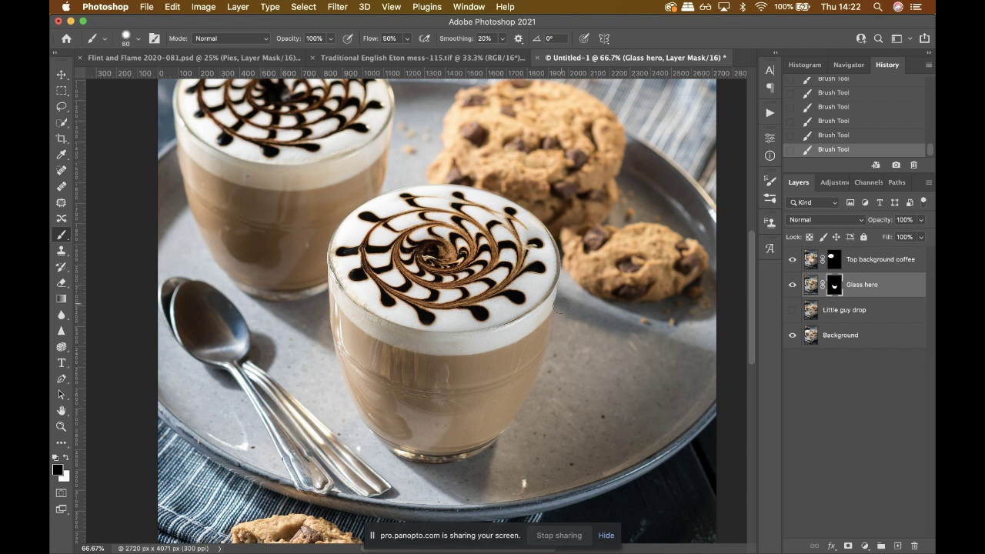
Refine the Glass hero mask along the front glass's right edge with a 35 px brush, alternating black and white.
{"action": "key", "text": "z"}
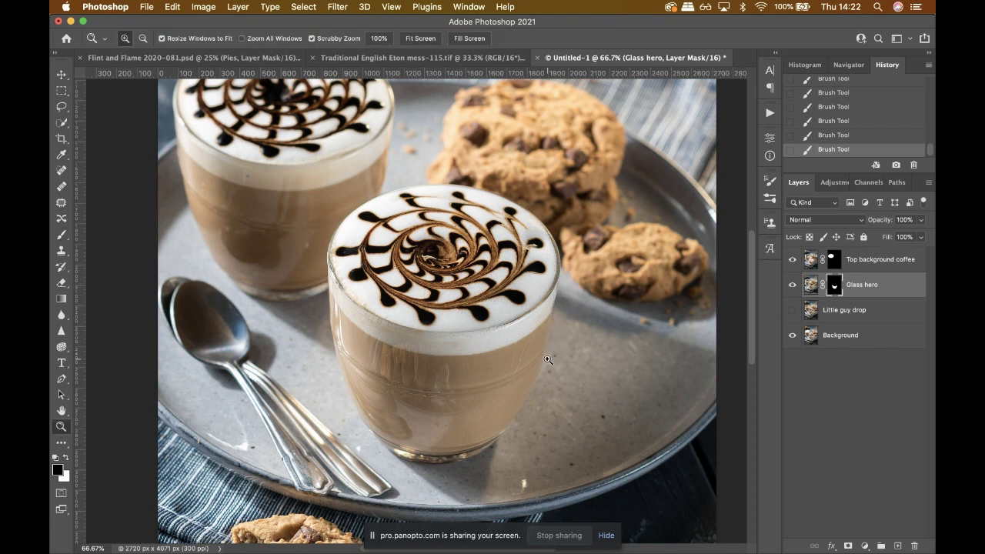
{"action": "left_click", "coordinate": [552, 350]}
{"action": "left_click", "coordinate": [564, 208]}
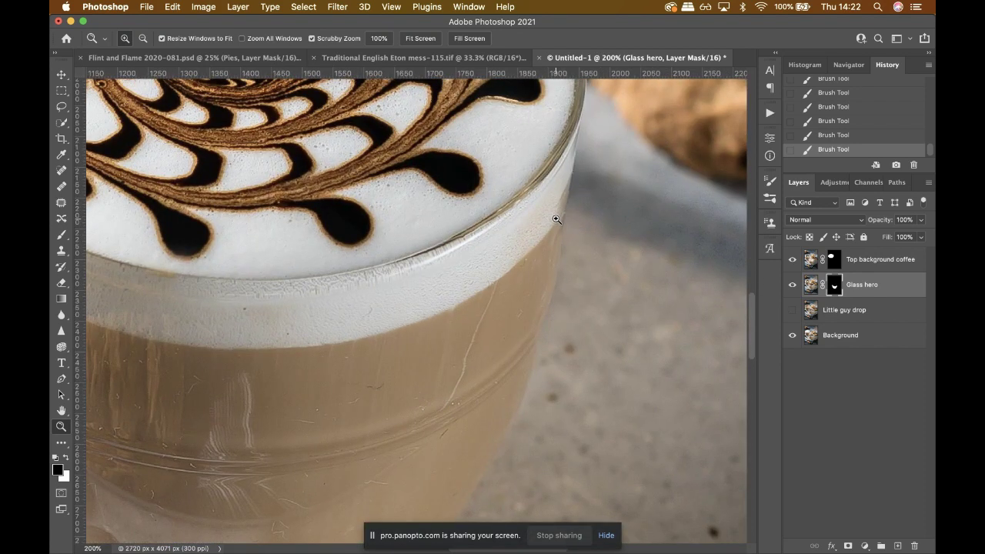
{"action": "key", "text": "b"}
{"action": "key", "text": "bracketleft"}
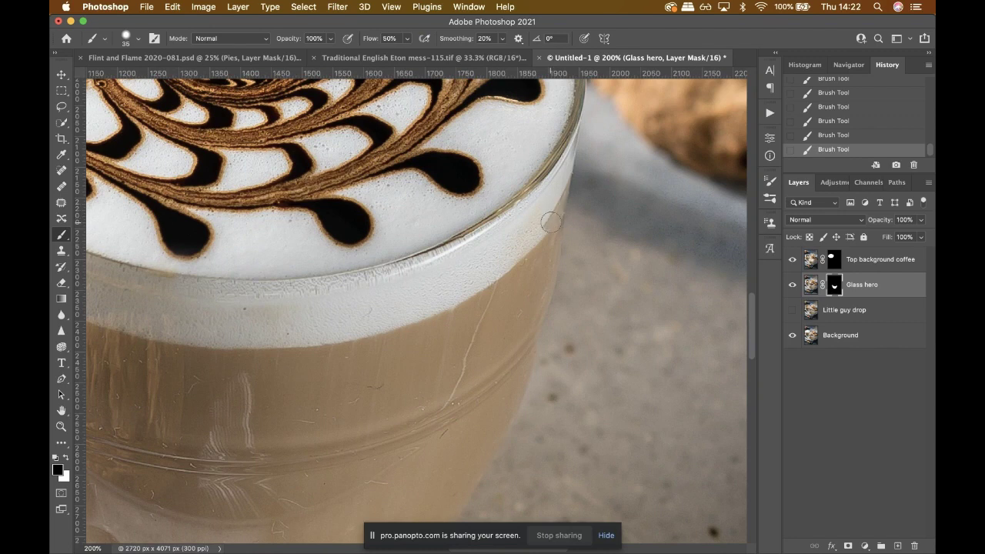
{"action": "key", "text": "x"}
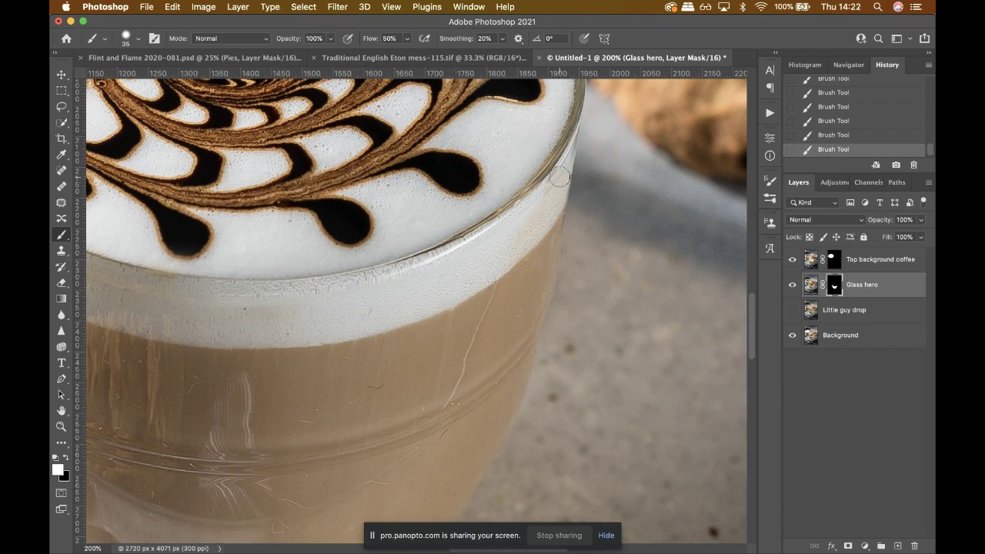
{"action": "key", "text": "x"}
{"action": "key", "text": "x"}
{"action": "key", "text": "x"}
{"action": "key", "text": "x"}
Toggle the Glass hero layer's visibility with the whole image in view to check the masked front glass.
{"action": "key", "text": "super+0"}
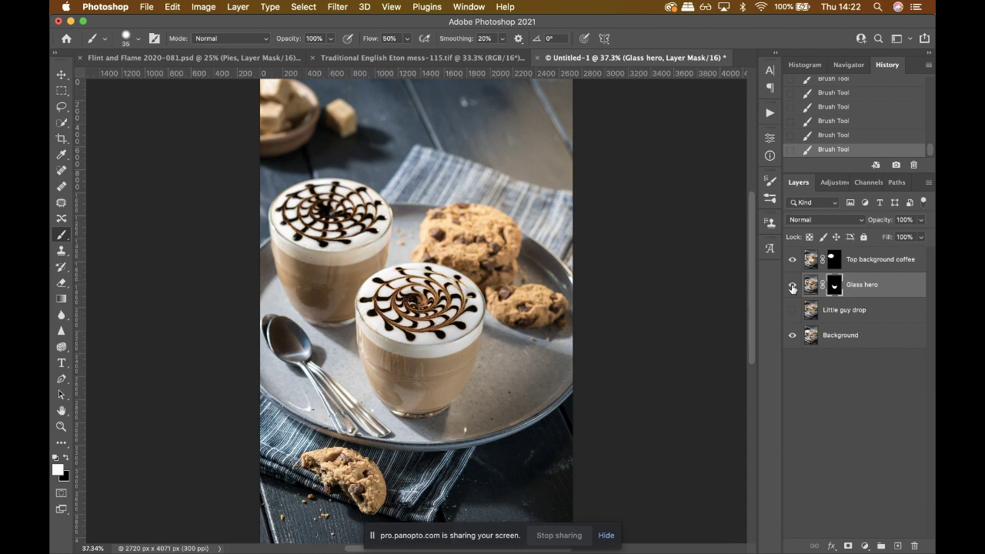
{"action": "left_click", "coordinate": [792, 287]}
{"action": "left_click", "coordinate": [792, 287]}
{"action": "left_click", "coordinate": [791, 286]}
{"action": "left_click", "coordinate": [792, 286]}
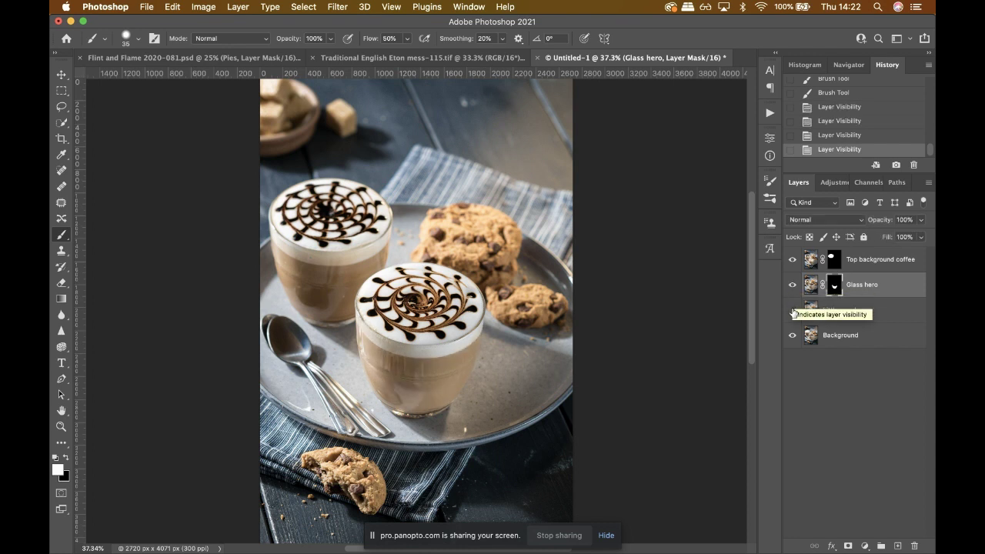
Show the Little guy drop layer, add a layer mask to it and invert the mask to black.
{"action": "key", "text": "z"}
{"action": "left_click_drag", "start_coordinate": [358, 294], "coordinate": [359, 294]}
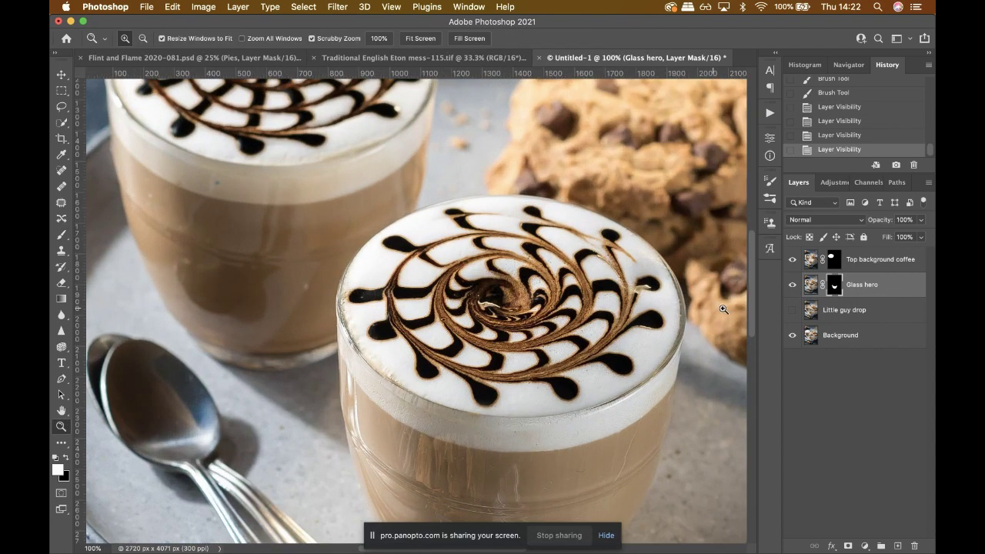
{"action": "left_click", "coordinate": [793, 311]}
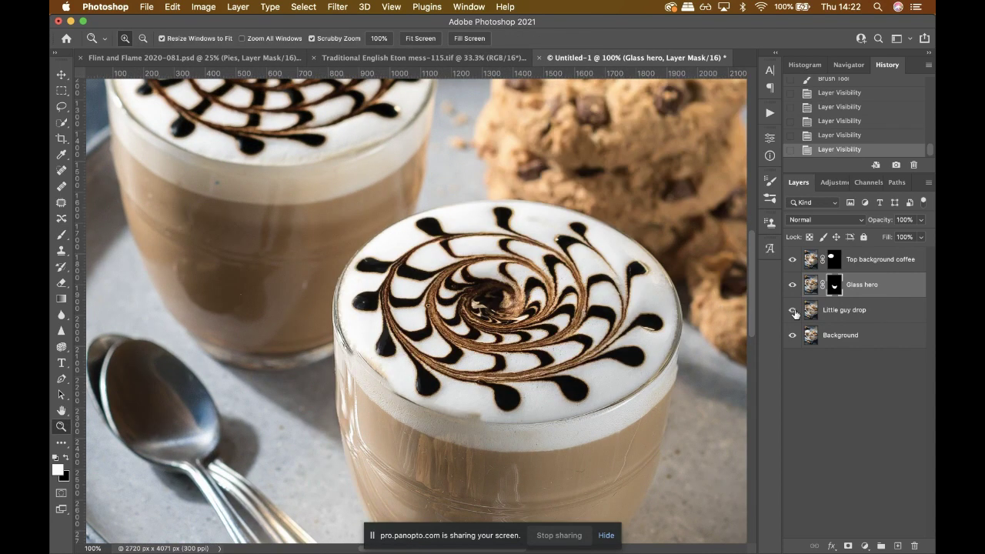
{"action": "left_click", "coordinate": [826, 312]}
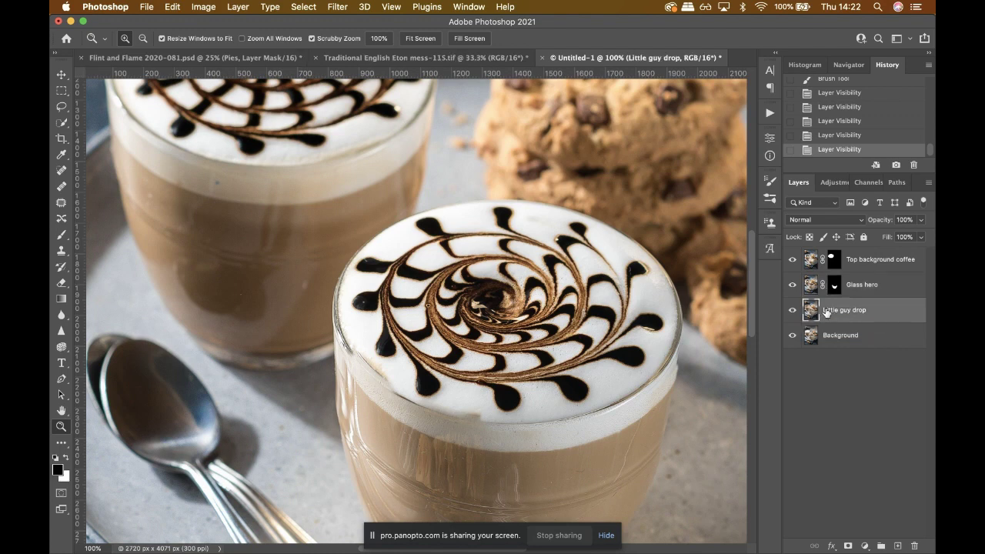
{"action": "left_click", "coordinate": [847, 546]}
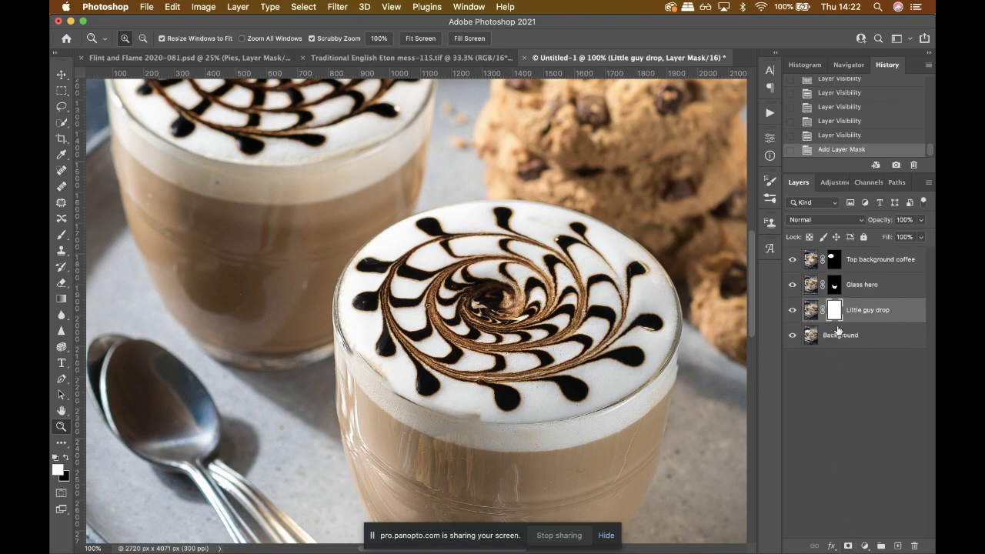
{"action": "key", "text": "super+i"}
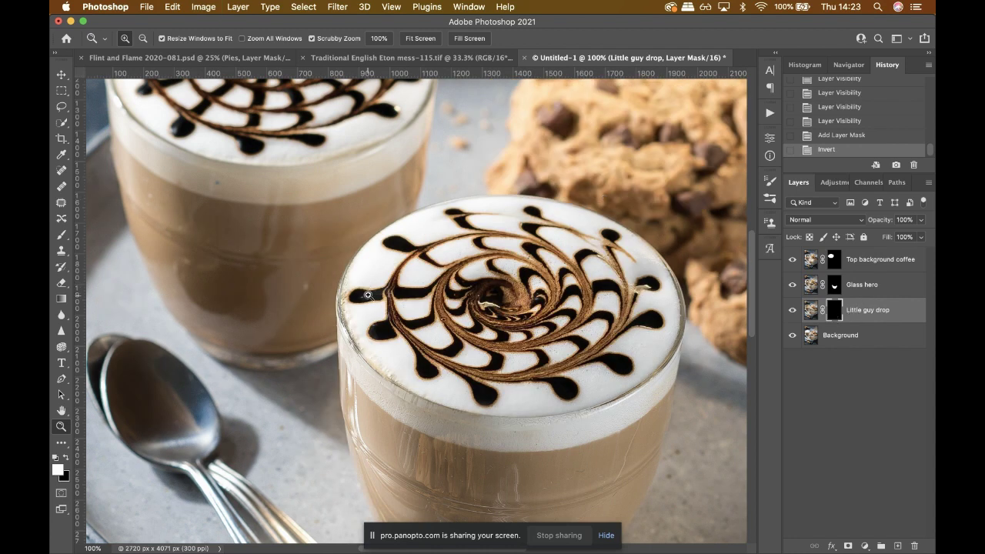
Paint the replacement chocolate drop into the front coffee on the Little guy drop mask at 70 px, hiding the excess with black.
{"action": "key", "text": "b"}
{"action": "key", "text": "bracketright"}
{"action": "key", "text": "bracketright"}
{"action": "key", "text": "bracketright"}
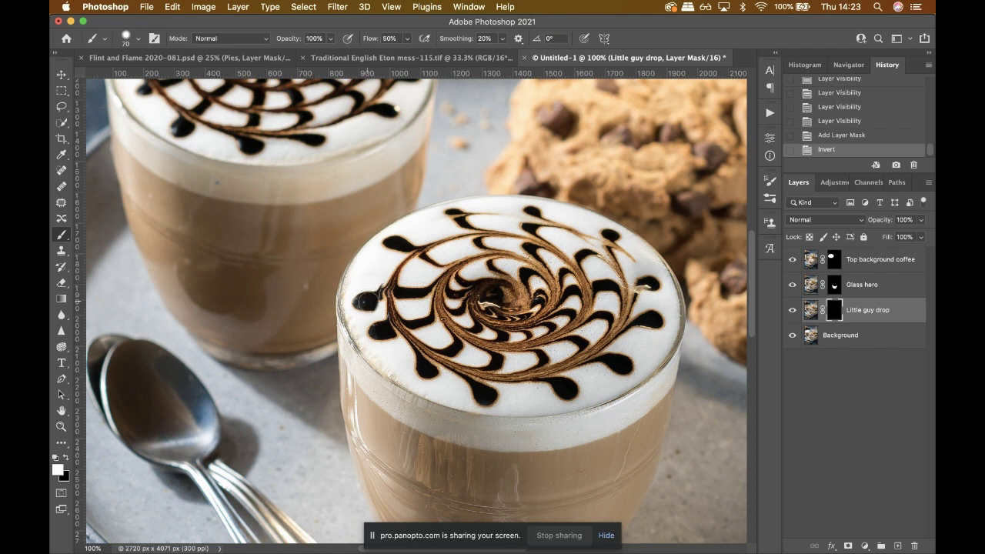
{"action": "left_click", "coordinate": [365, 302]}
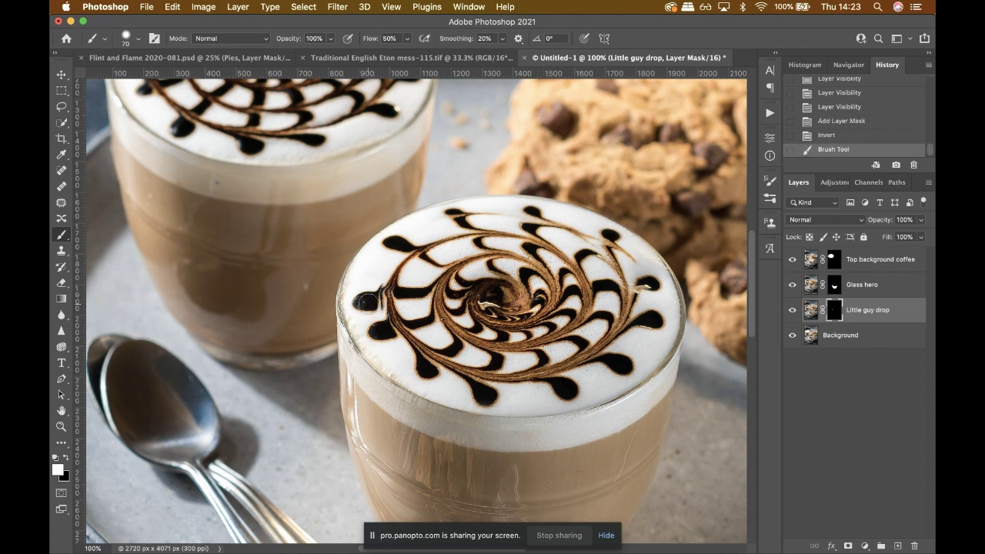
{"action": "key", "text": "x"}
{"action": "left_click", "coordinate": [386, 308]}
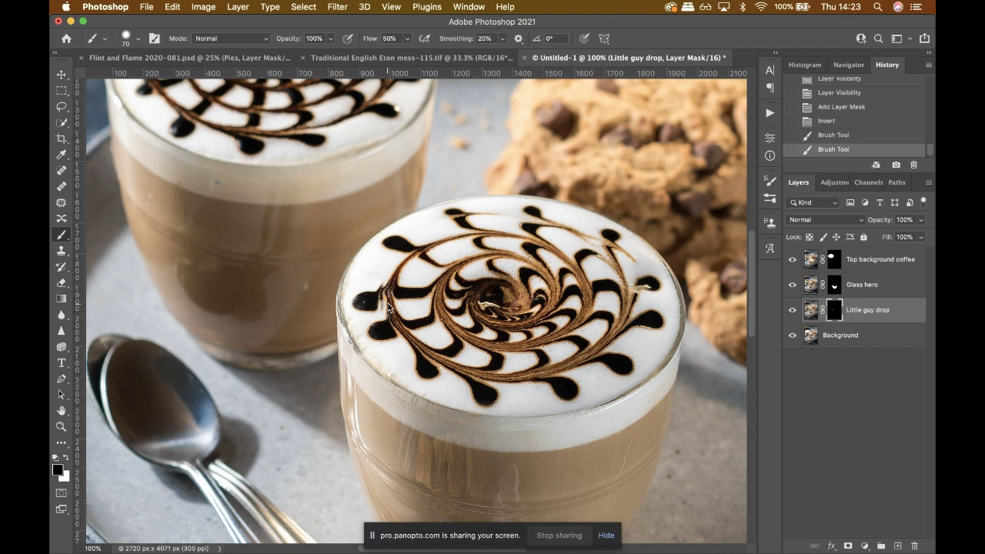
{"action": "key", "text": "x"}
{"action": "left_click", "coordinate": [369, 303]}
Blend the drop into the swirl by painting white and black at 25 px on the Little guy drop mask.
{"action": "key", "text": "z"}
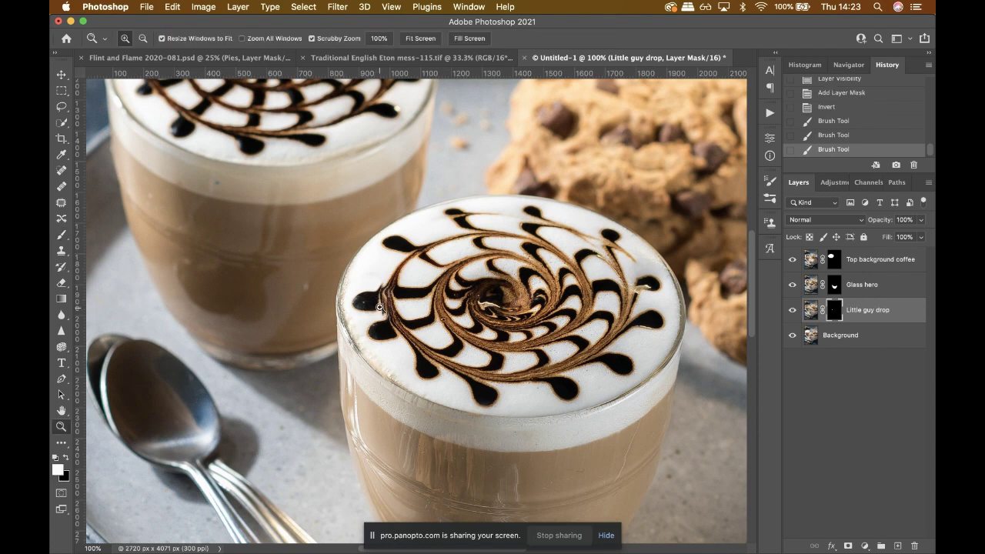
{"action": "left_click", "coordinate": [379, 308]}
{"action": "left_click", "coordinate": [379, 309]}
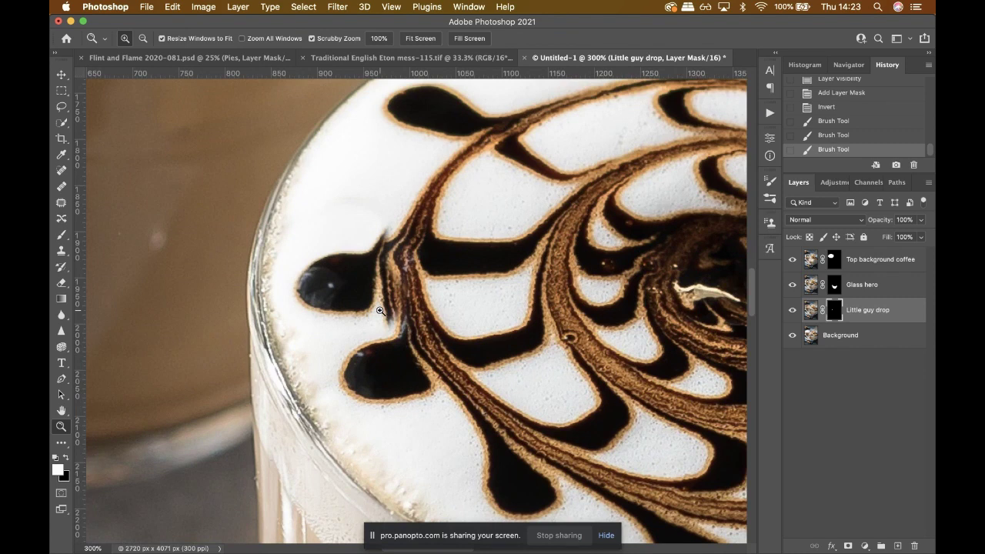
{"action": "key", "text": "b"}
{"action": "key", "text": "bracketleft"}
{"action": "key", "text": "bracketleft"}
{"action": "mouse_move", "coordinate": [387, 325]}
{"action": "left_mouse_down"}
{"action": "mouse_move", "coordinate": [415, 335]}
{"action": "mouse_move", "coordinate": [387, 353]}
{"action": "mouse_move", "coordinate": [404, 324]}
{"action": "left_mouse_up"}
{"action": "key", "text": "x"}
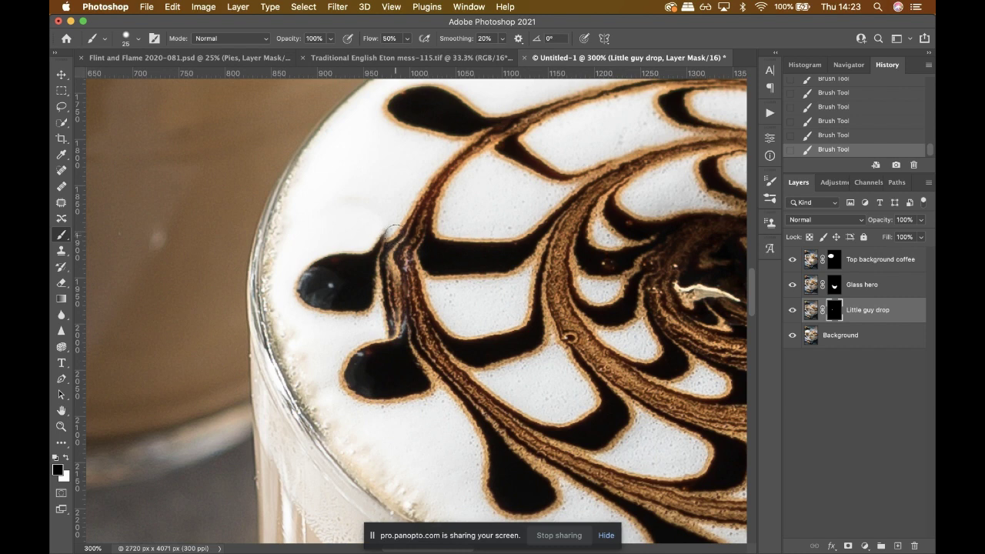
{"action": "key", "text": "x"}
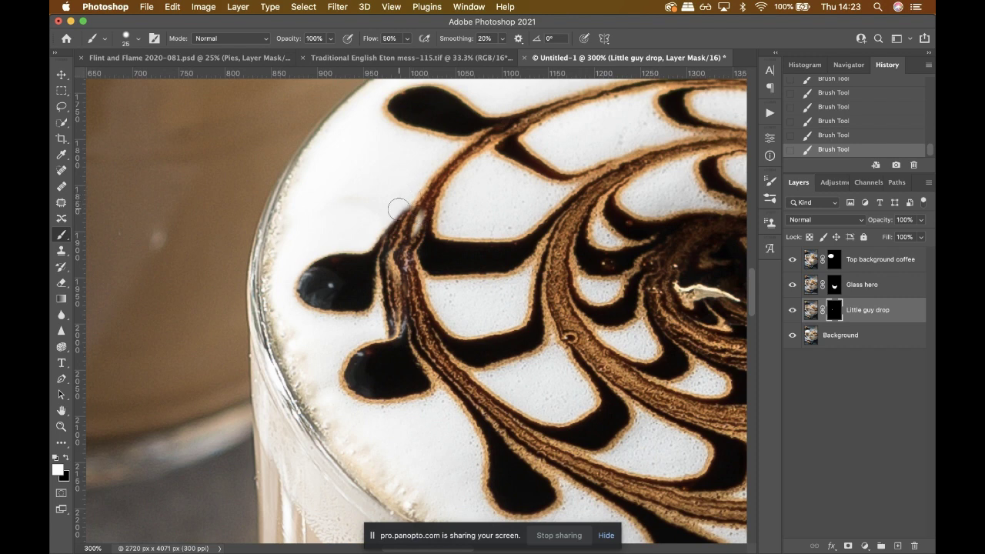
{"action": "key", "text": "x"}
{"action": "mouse_move", "coordinate": [422, 216]}
{"action": "left_mouse_down"}
{"action": "mouse_move", "coordinate": [408, 250]}
{"action": "mouse_move", "coordinate": [395, 248]}
{"action": "mouse_move", "coordinate": [412, 243]}
{"action": "left_mouse_up"}
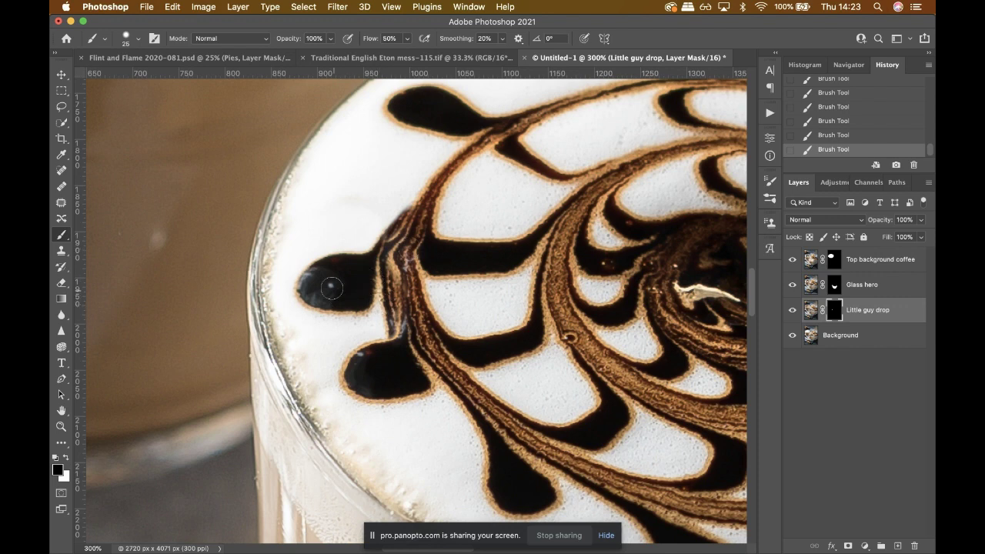
Toggle the Little guy drop layer's visibility to compare the replaced drop with the original.
{"action": "left_click", "coordinate": [792, 310]}
{"action": "left_click", "coordinate": [792, 310]}
{"action": "left_click", "coordinate": [792, 310]}
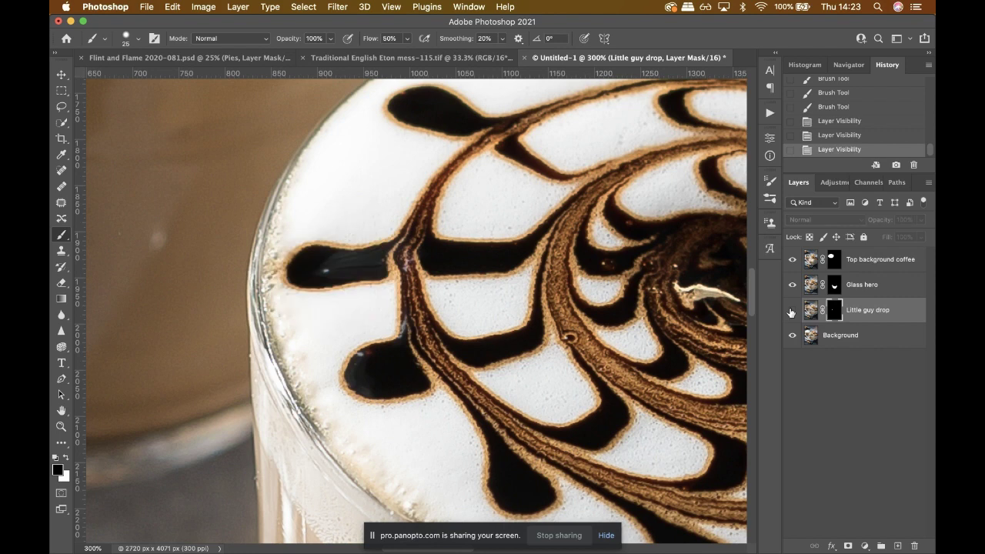
{"action": "left_click", "coordinate": [792, 310]}
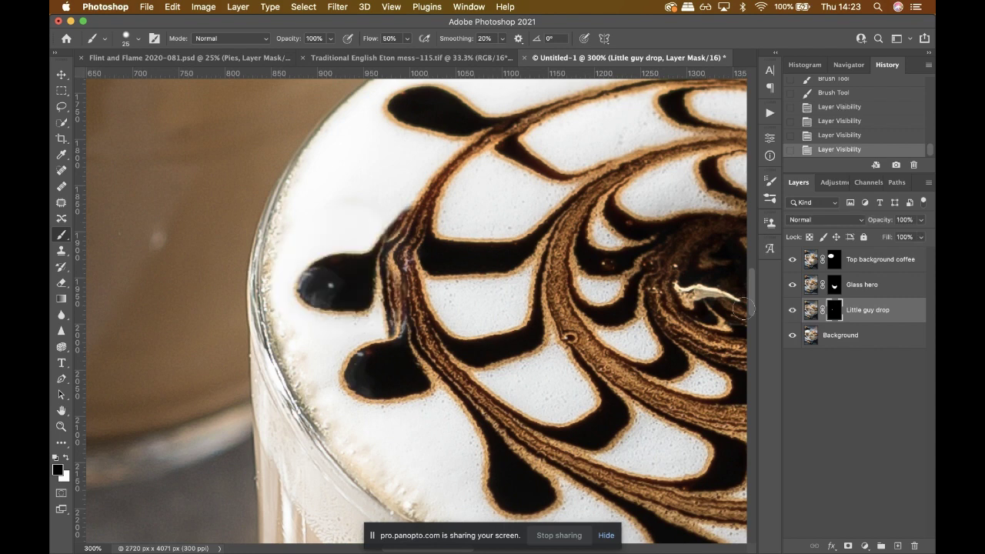
Paint white at 25 px on the Little guy drop mask over the foam just above the replaced drop.
{"action": "key", "text": "x"}
{"action": "mouse_move", "coordinate": [336, 196]}
{"action": "left_mouse_down"}
{"action": "mouse_move", "coordinate": [371, 197]}
{"action": "mouse_move", "coordinate": [343, 192]}
{"action": "left_mouse_up"}
{"action": "key", "text": "x"}
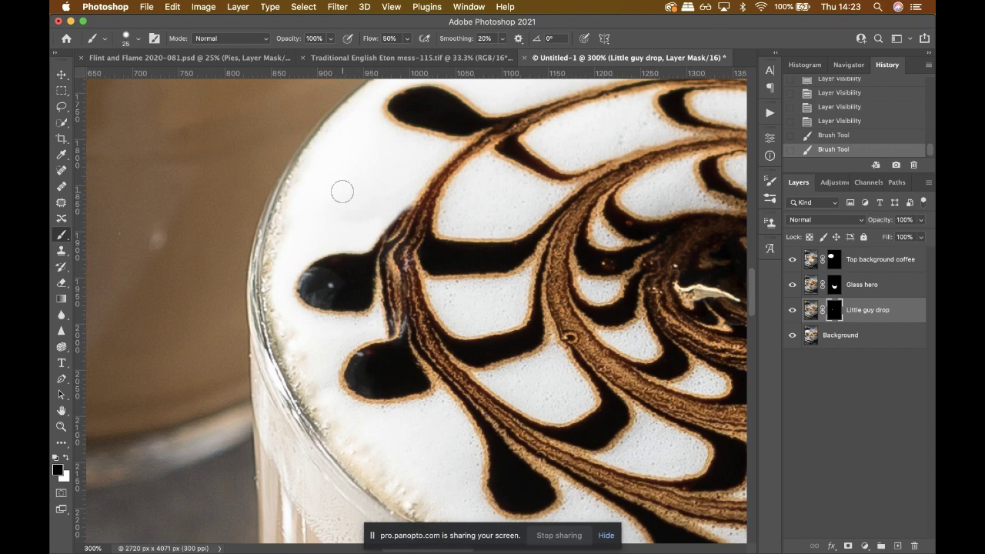
Fit the whole image in view and compare the composite with its base by hiding and reshowing the three masked coffee layers.
{"action": "key", "text": "super+0"}
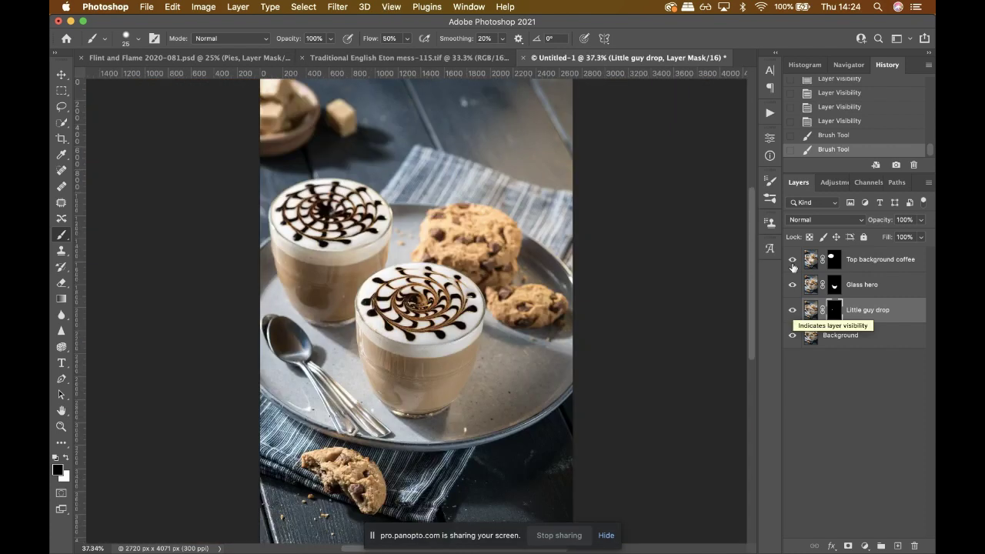
{"action": "left_click", "coordinate": [793, 261]}
{"action": "left_click", "coordinate": [793, 284]}
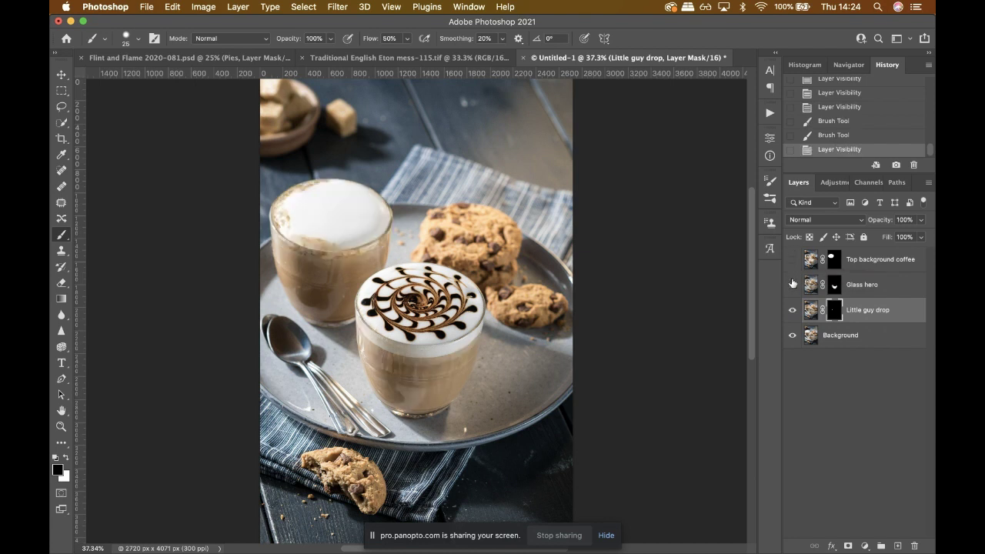
{"action": "left_click", "coordinate": [792, 309]}
{"action": "left_click", "coordinate": [793, 309]}
{"action": "left_click", "coordinate": [793, 309]}
{"action": "left_click", "coordinate": [793, 310]}
{"action": "left_click", "coordinate": [793, 286]}
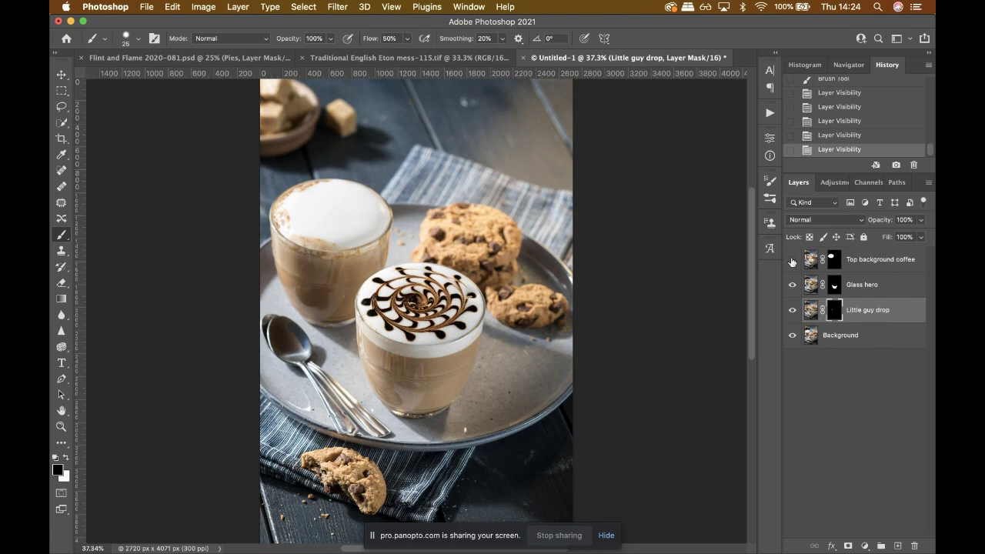
{"action": "left_click", "coordinate": [792, 261]}
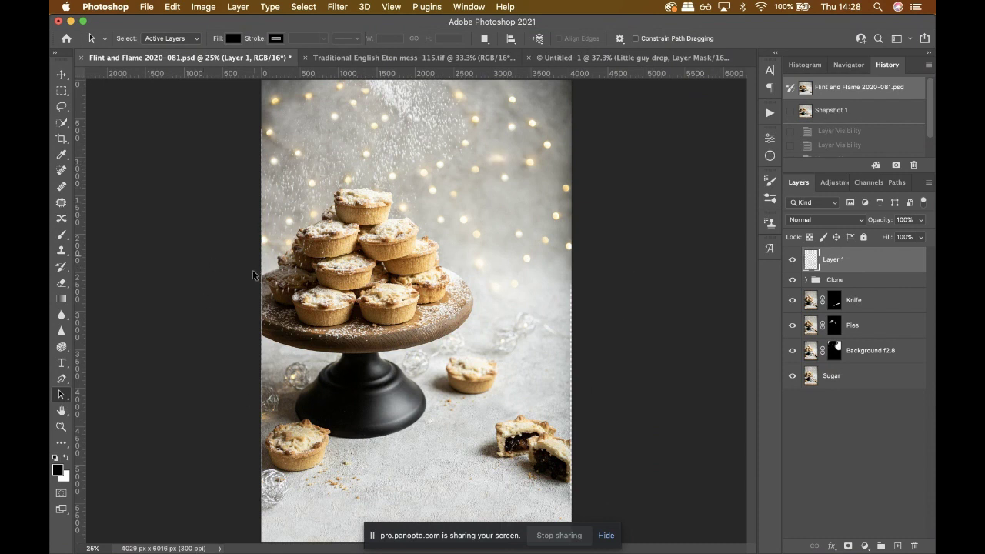
Restore Snapshot 1 of Flint and Flame 2020-081.psd and toggle the Background f2.8 layer over Sugar, leaving it shown.
{"action": "left_click", "coordinate": [853, 111]}
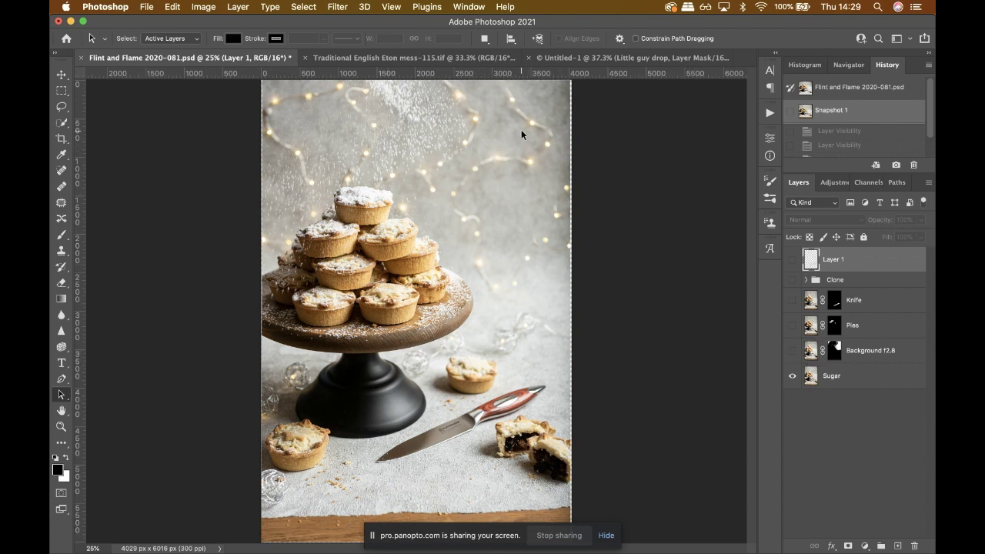
{"action": "left_click", "coordinate": [792, 351]}
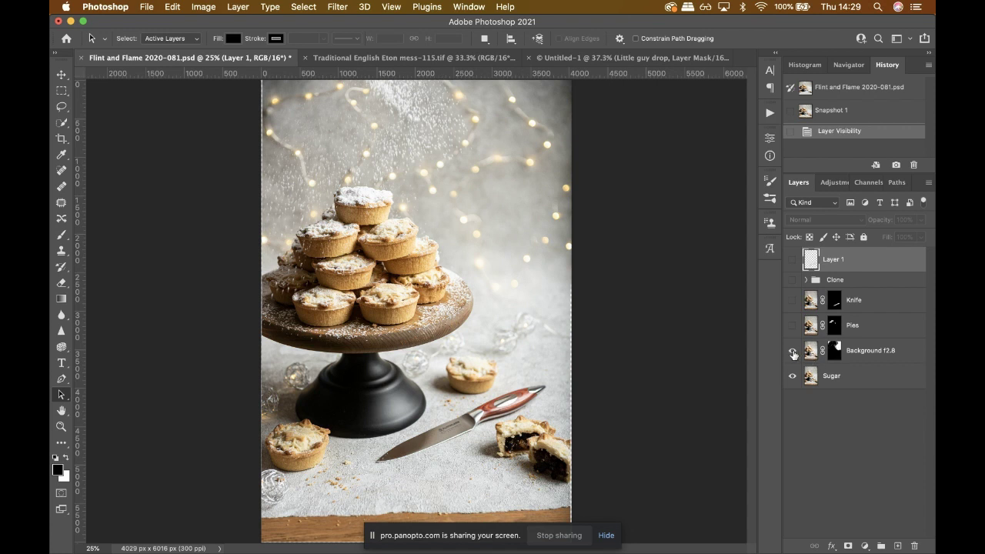
{"action": "left_click", "coordinate": [792, 351]}
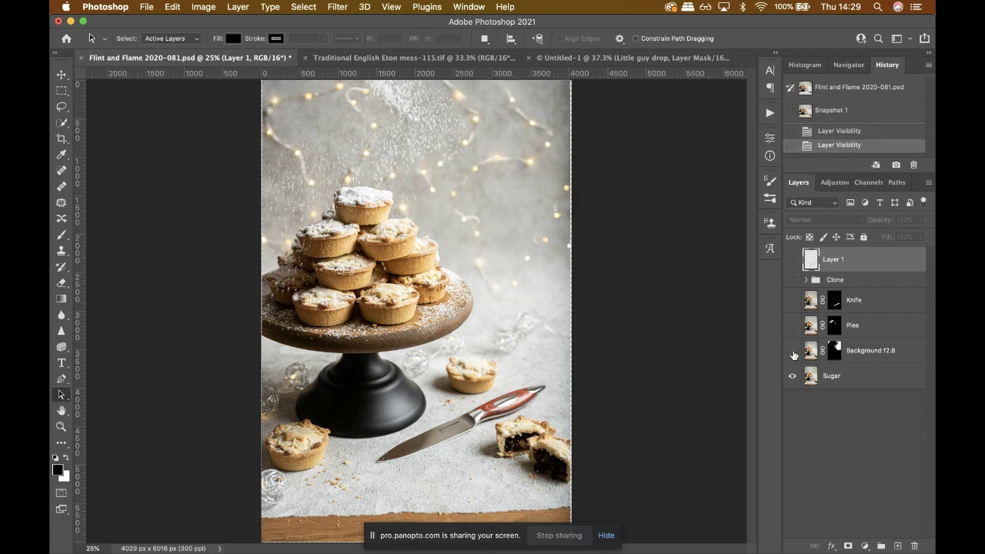
{"action": "left_click", "coordinate": [793, 351]}
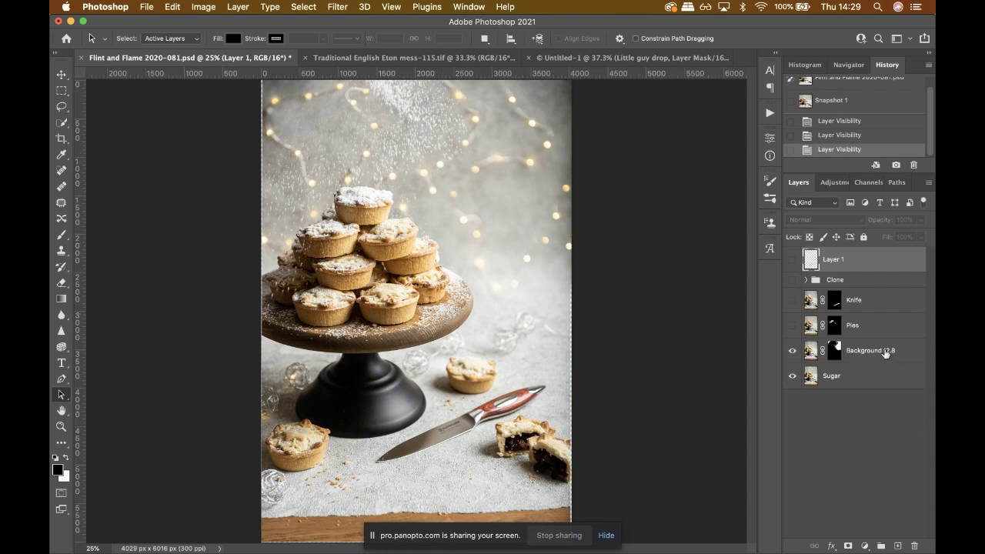
Toggle the Pies layer's visibility to compare the pie stack with and without it, leaving the layer shown.
{"action": "left_click", "coordinate": [793, 328]}
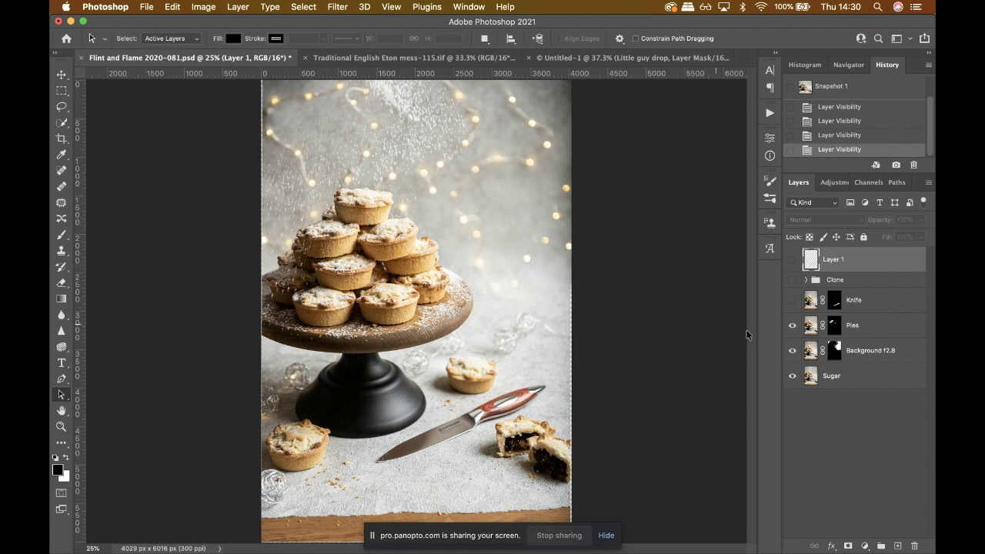
{"action": "left_click", "coordinate": [792, 327]}
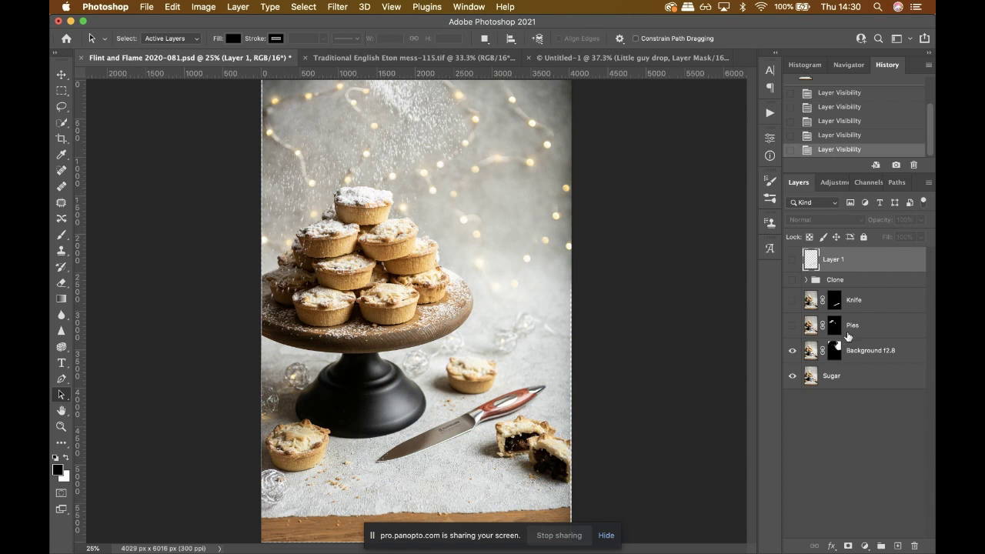
{"action": "left_click", "coordinate": [792, 326]}
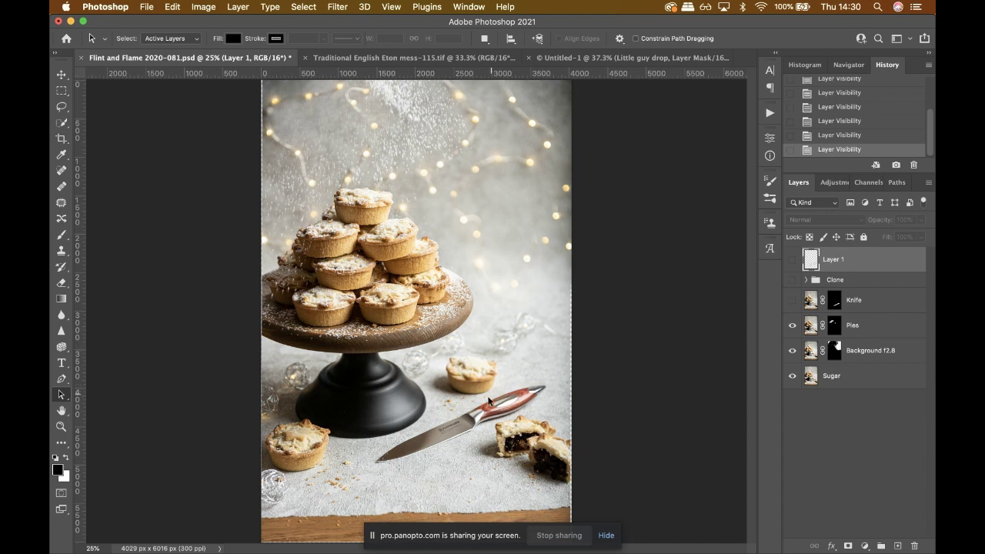
Show the Knife layer and toggle the Clone group to compare the retouched background and table edge, leaving both shown.
{"action": "left_click", "coordinate": [792, 300]}
{"action": "left_click", "coordinate": [793, 282]}
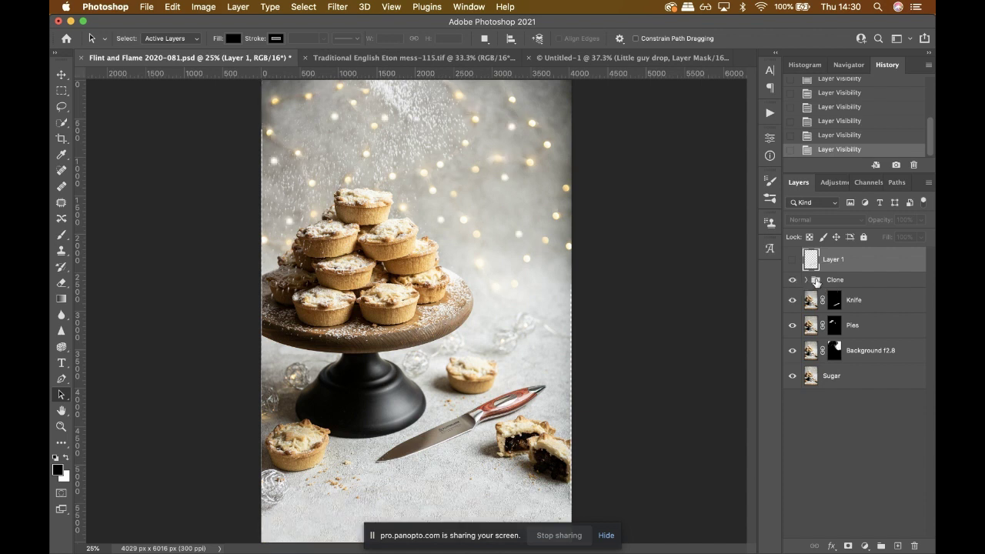
{"action": "left_click", "coordinate": [793, 283]}
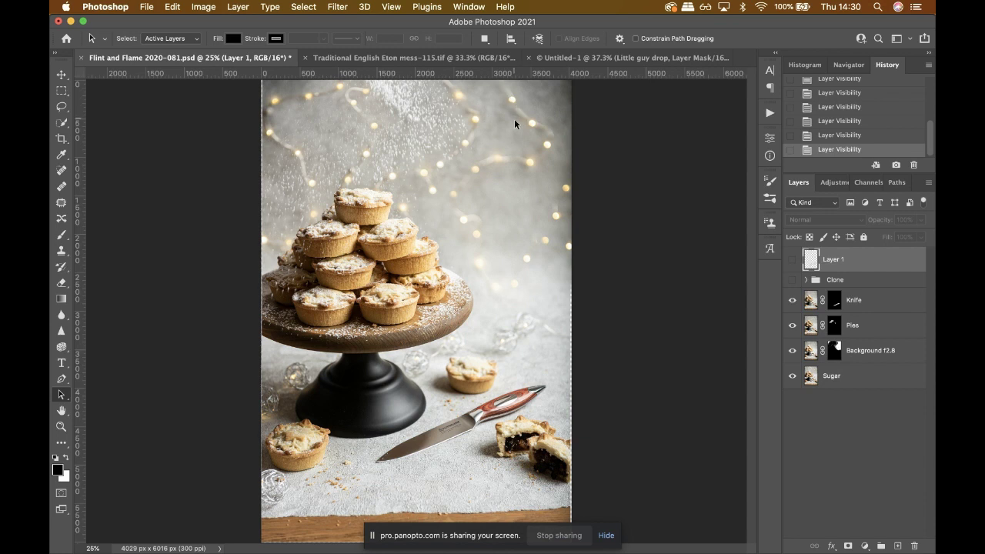
{"action": "left_click", "coordinate": [792, 280]}
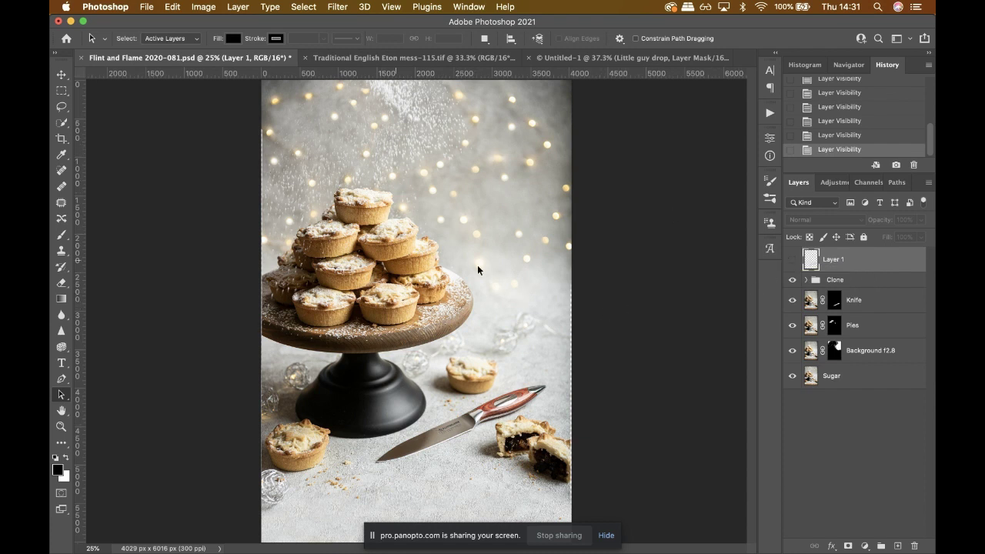
Toggle Layer 1's visibility to compare the scene with and without the knife, leaving the layer shown.
{"action": "left_click", "coordinate": [789, 264]}
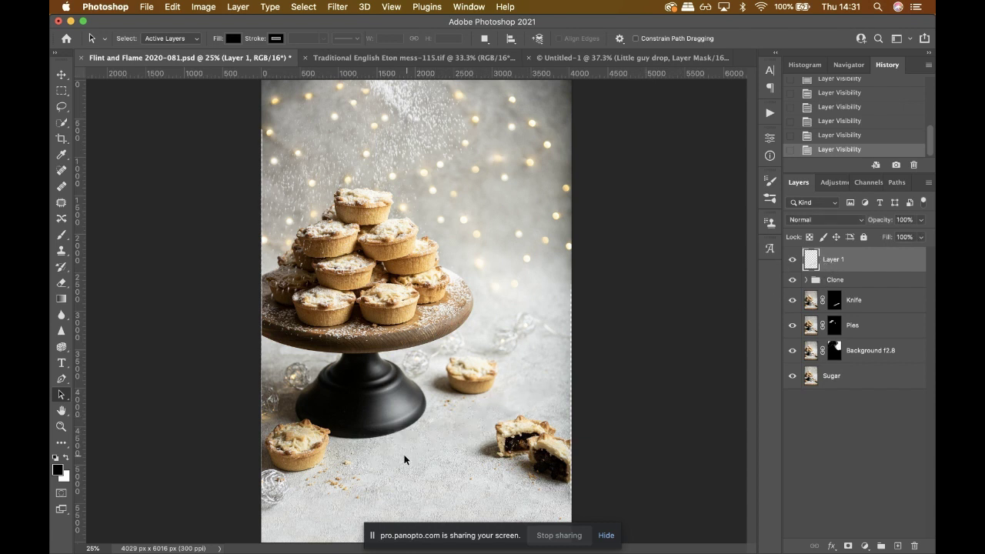
{"action": "left_click", "coordinate": [792, 259]}
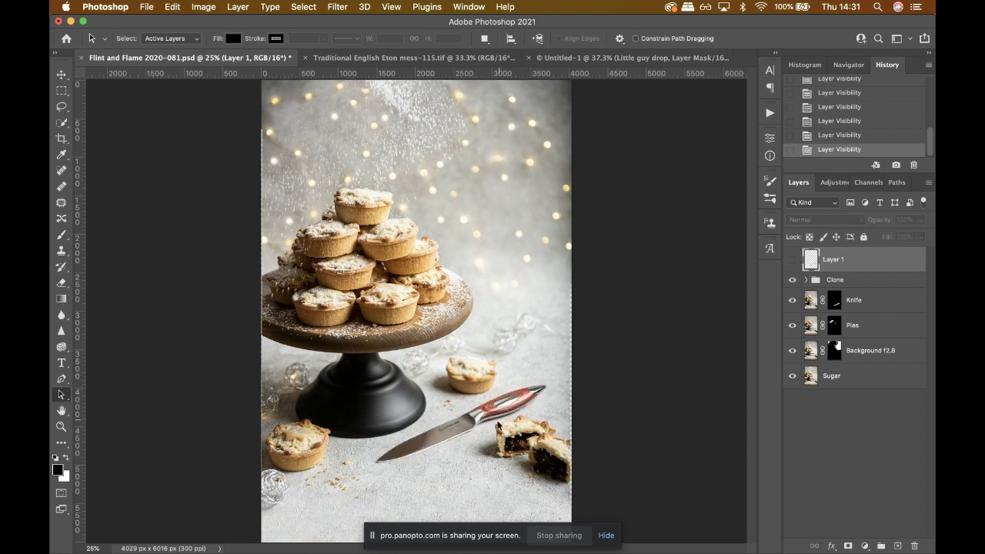
{"action": "left_click", "coordinate": [793, 261]}
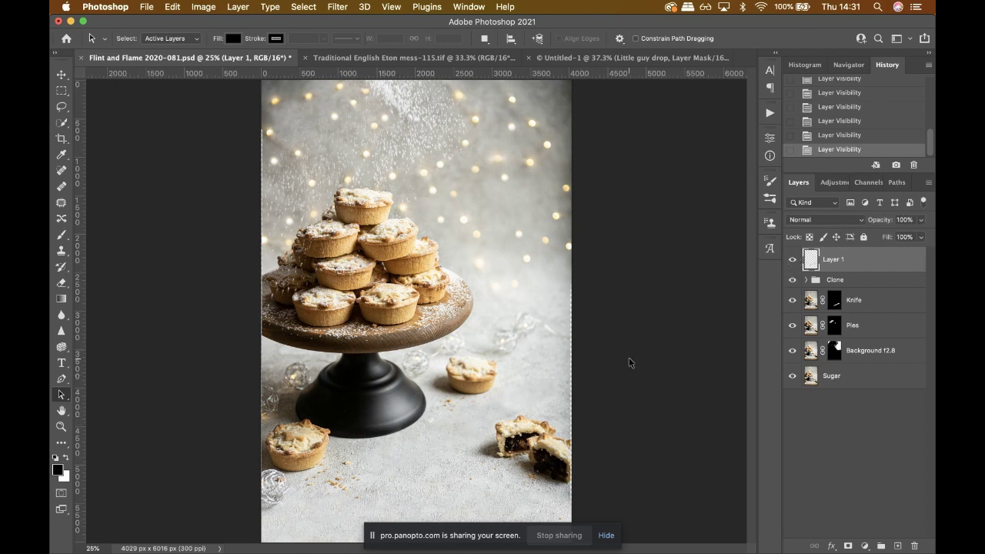